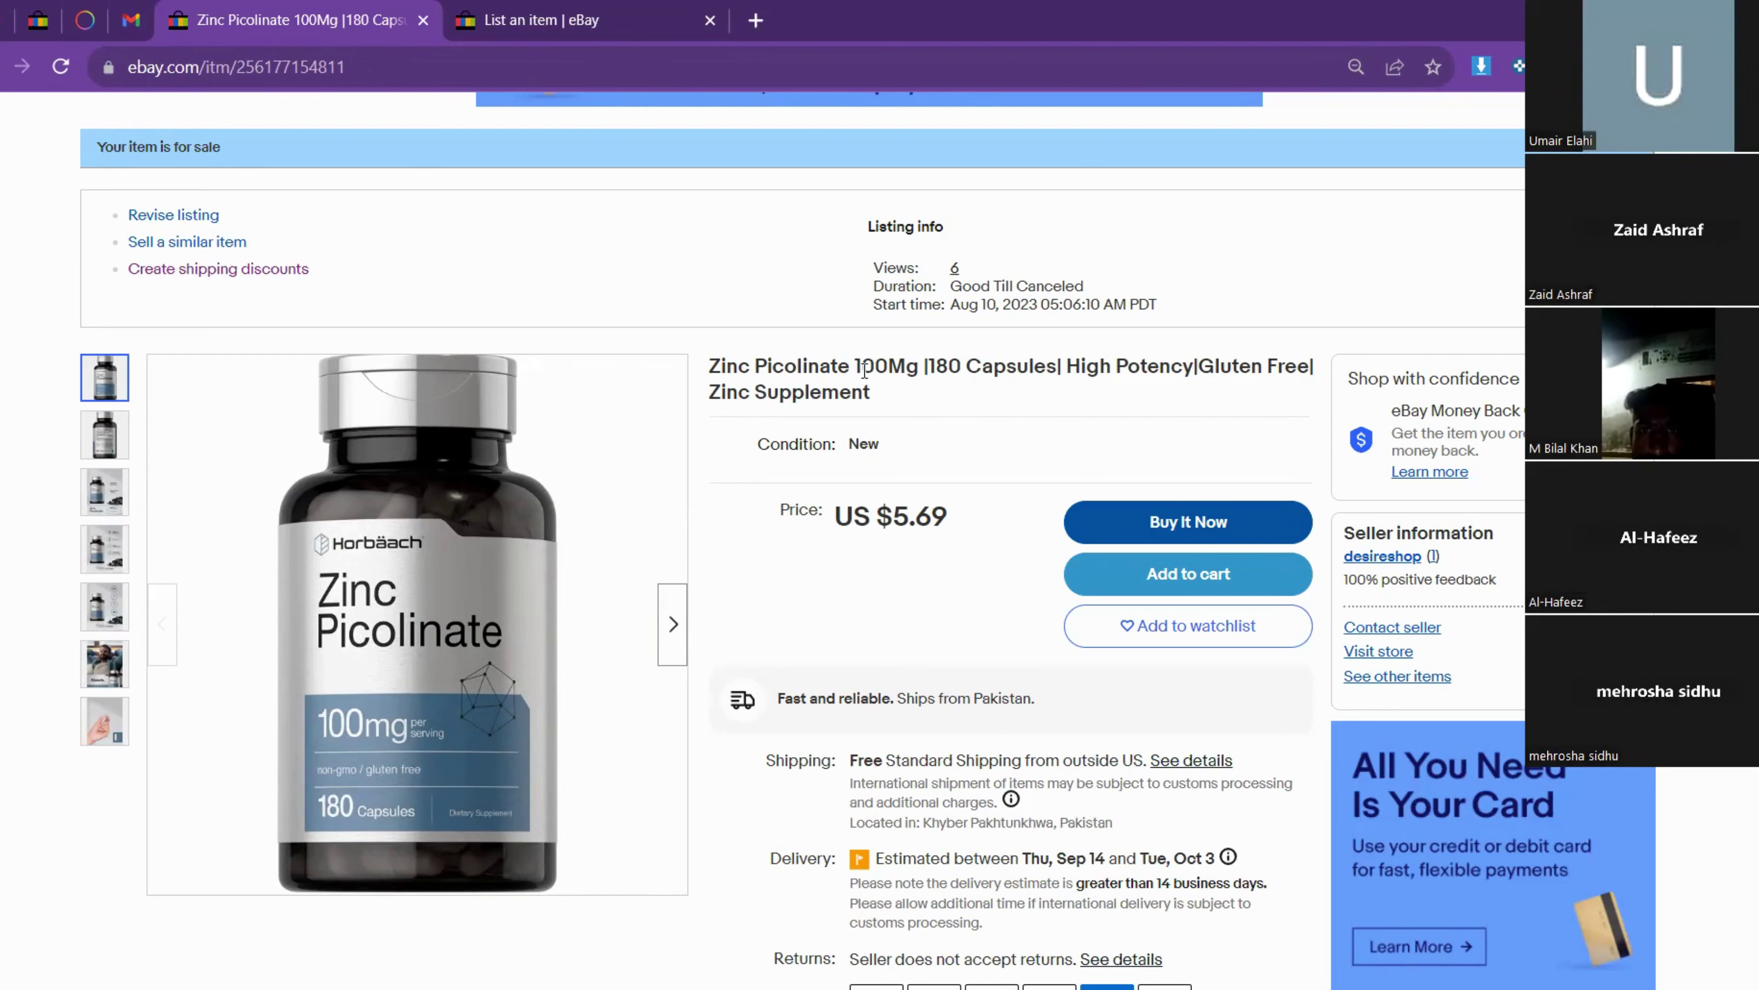
- Copy the zinc supplement's full title from the existing item page and search for it as the start of a new listing
{"action": "triple_click", "coordinate": [762, 365]}
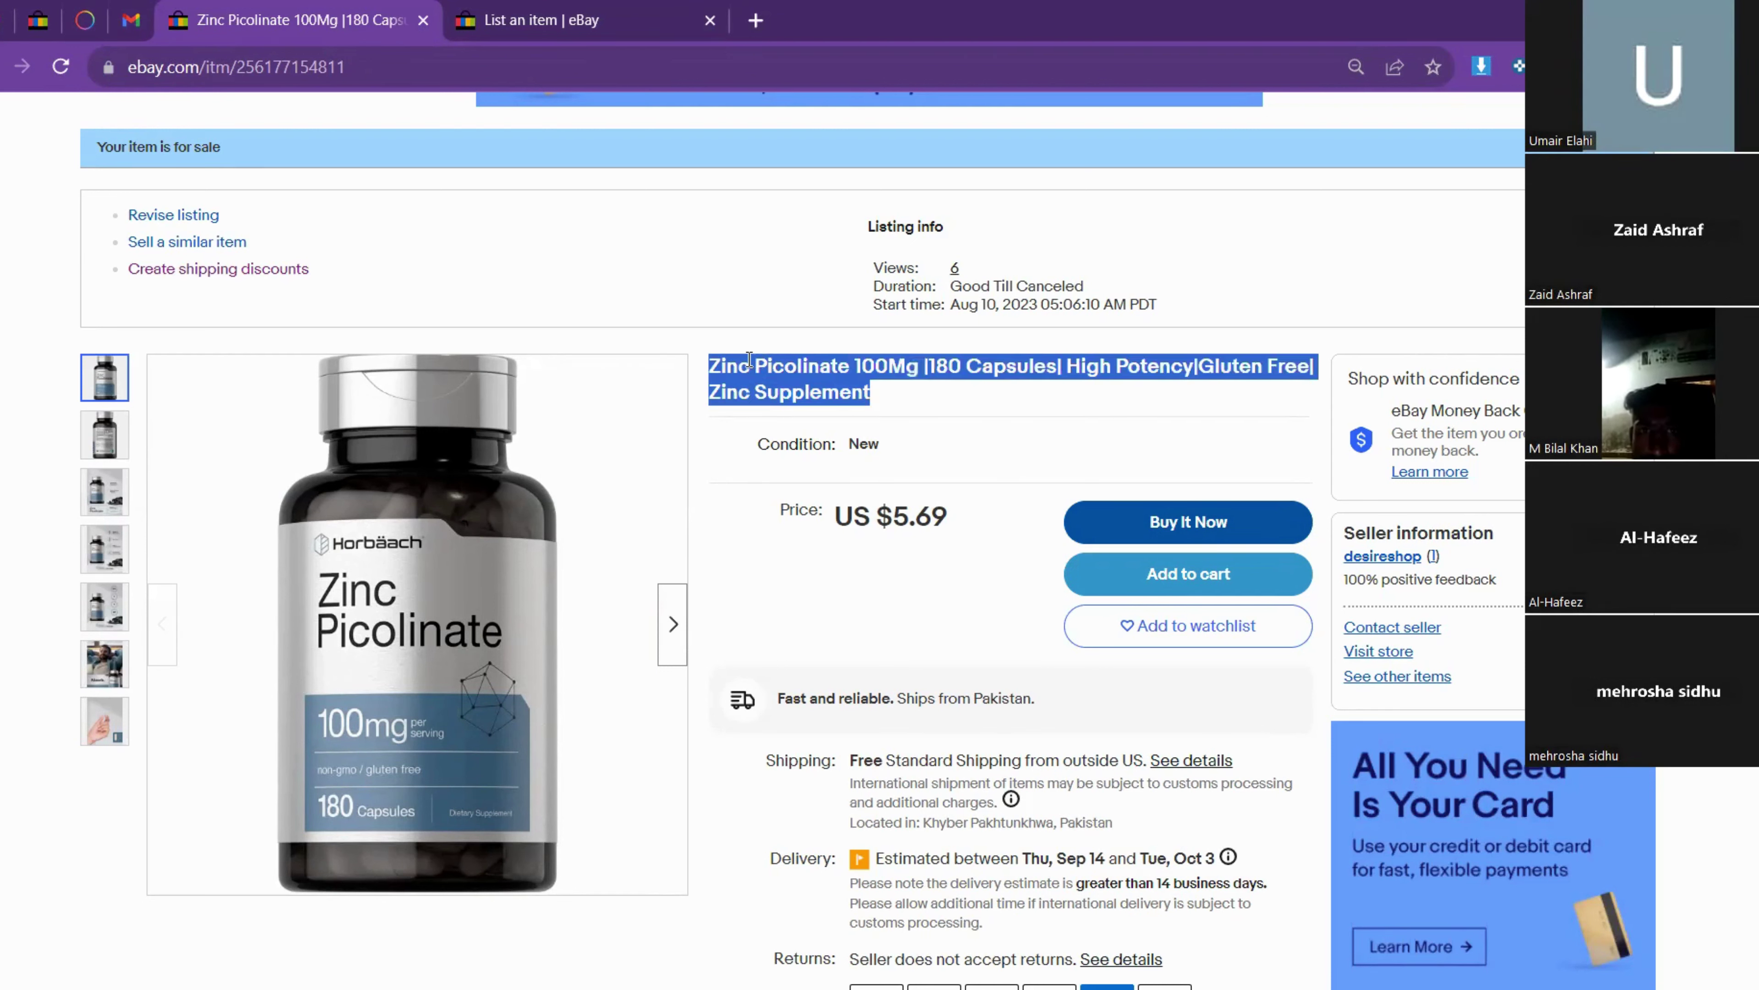
{"action": "right_click", "coordinate": [762, 366]}
{"action": "left_click", "coordinate": [797, 385]}
{"action": "left_click", "coordinate": [591, 31]}
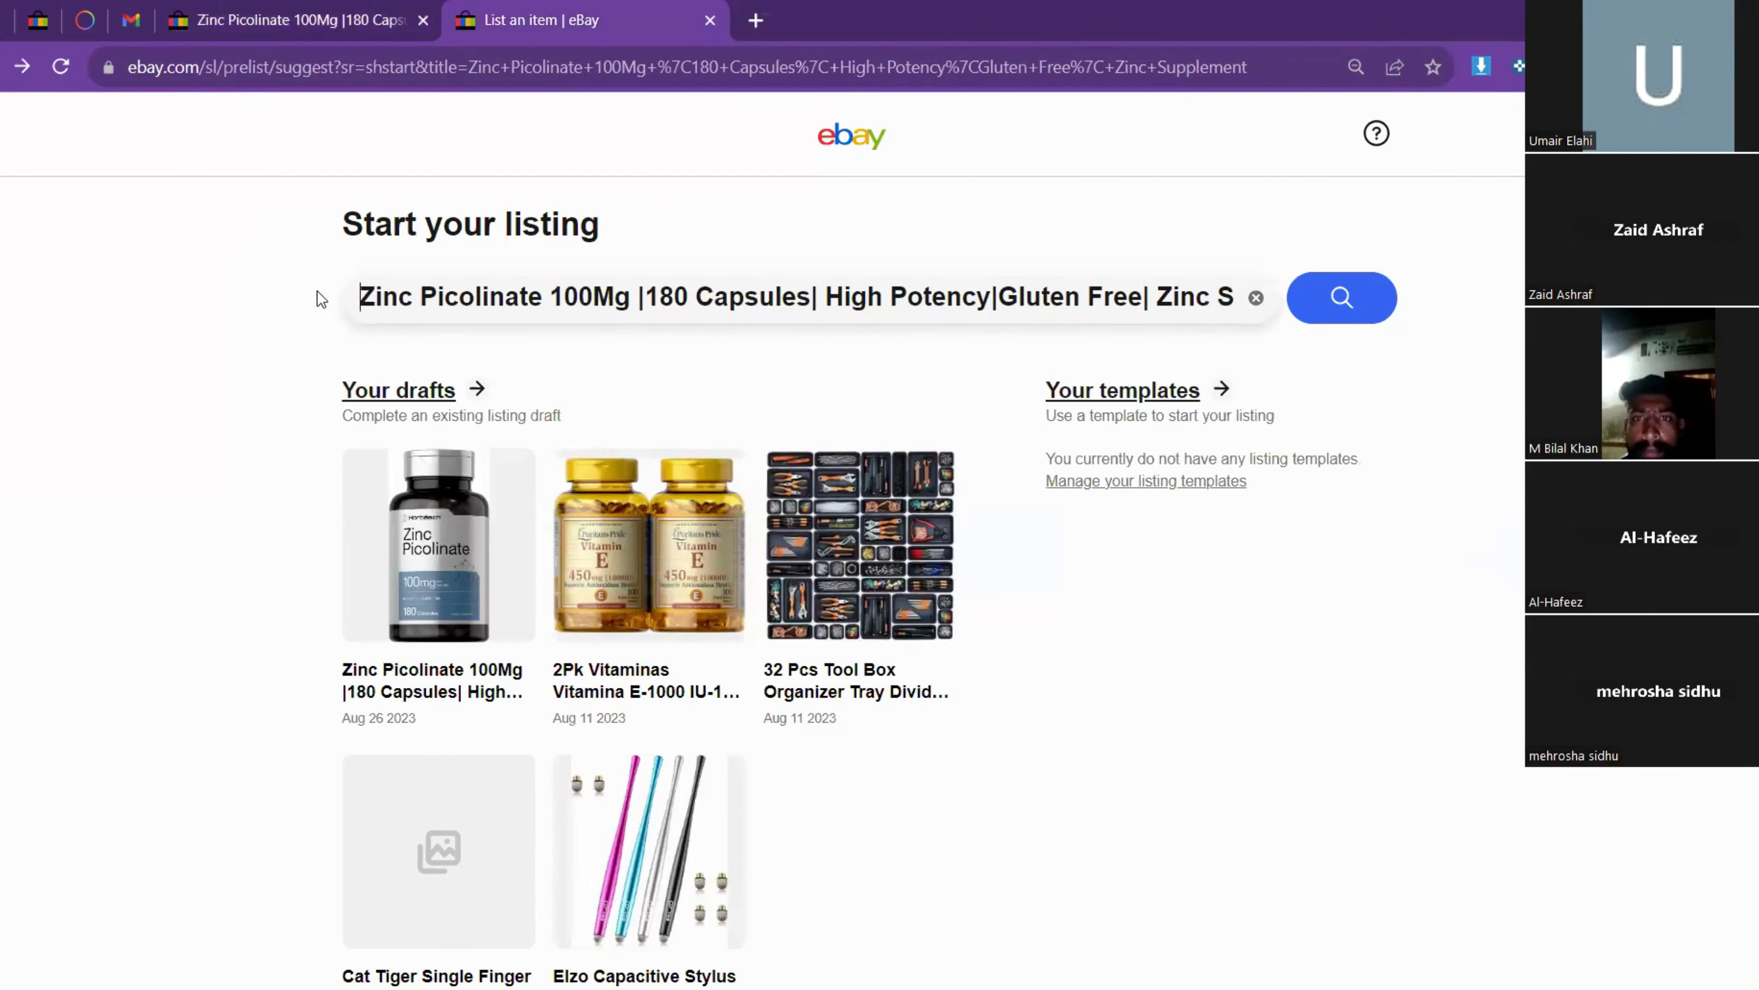
{"action": "left_click", "coordinate": [1256, 298]}
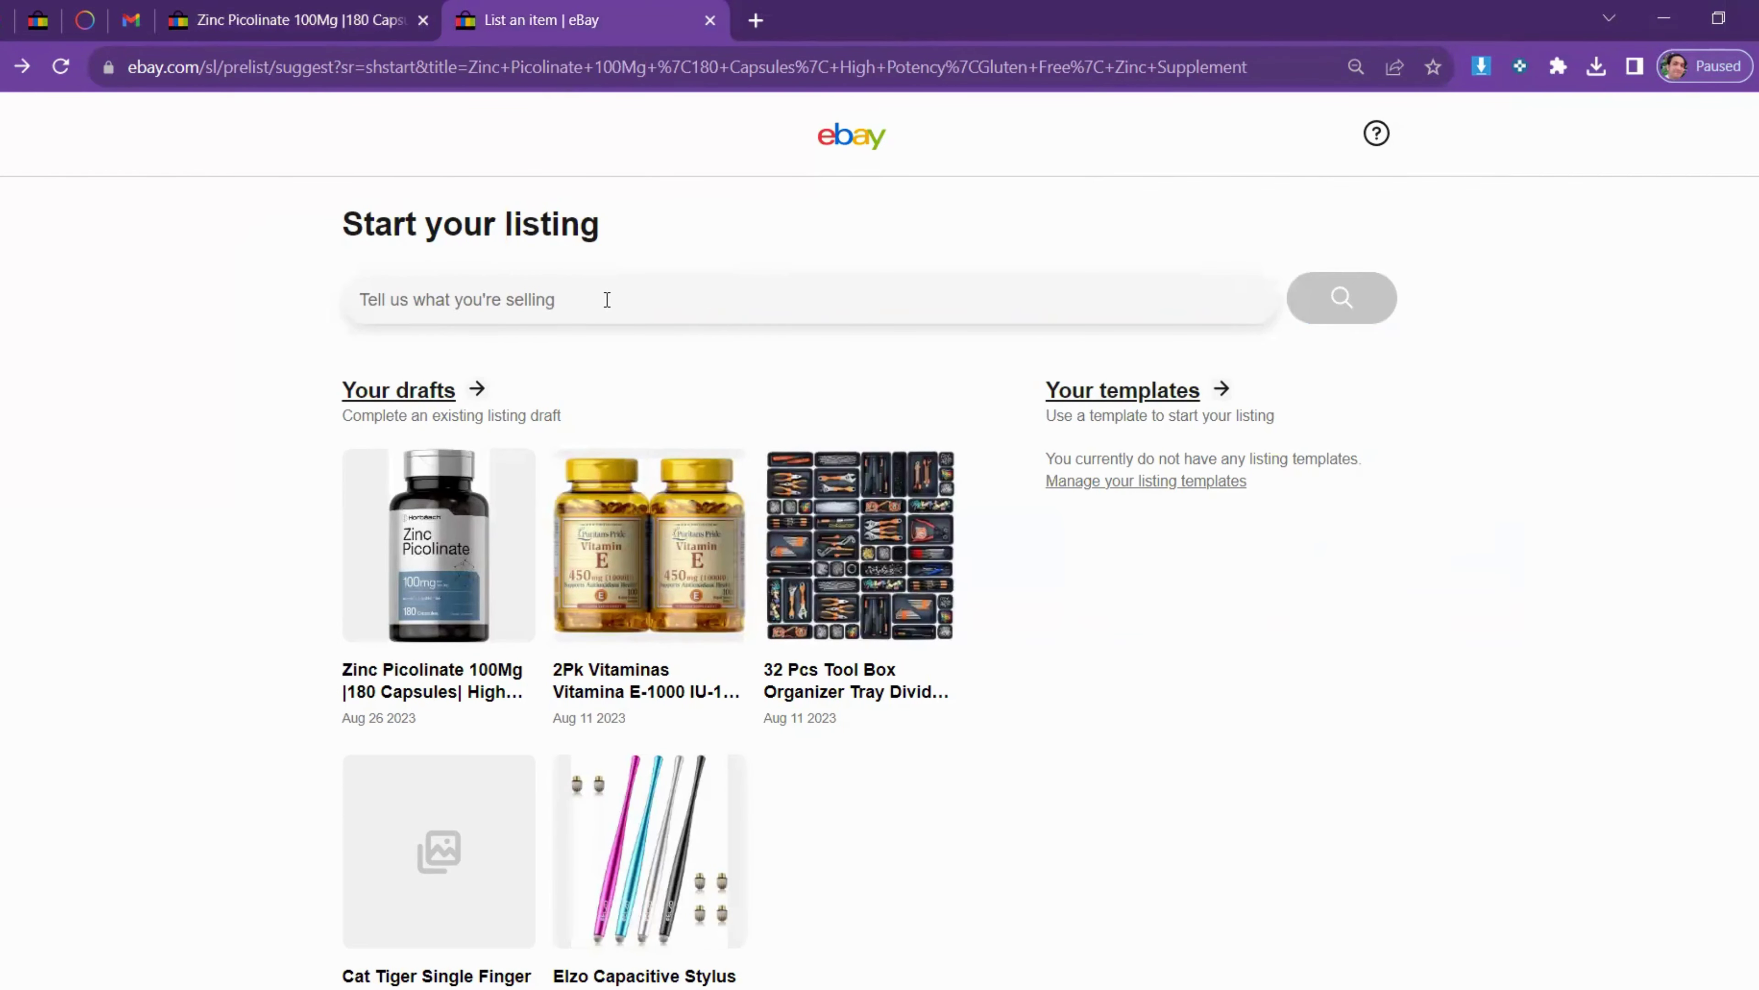
{"action": "key", "text": "ctrl+v"}
{"action": "left_click", "coordinate": [1353, 296]}
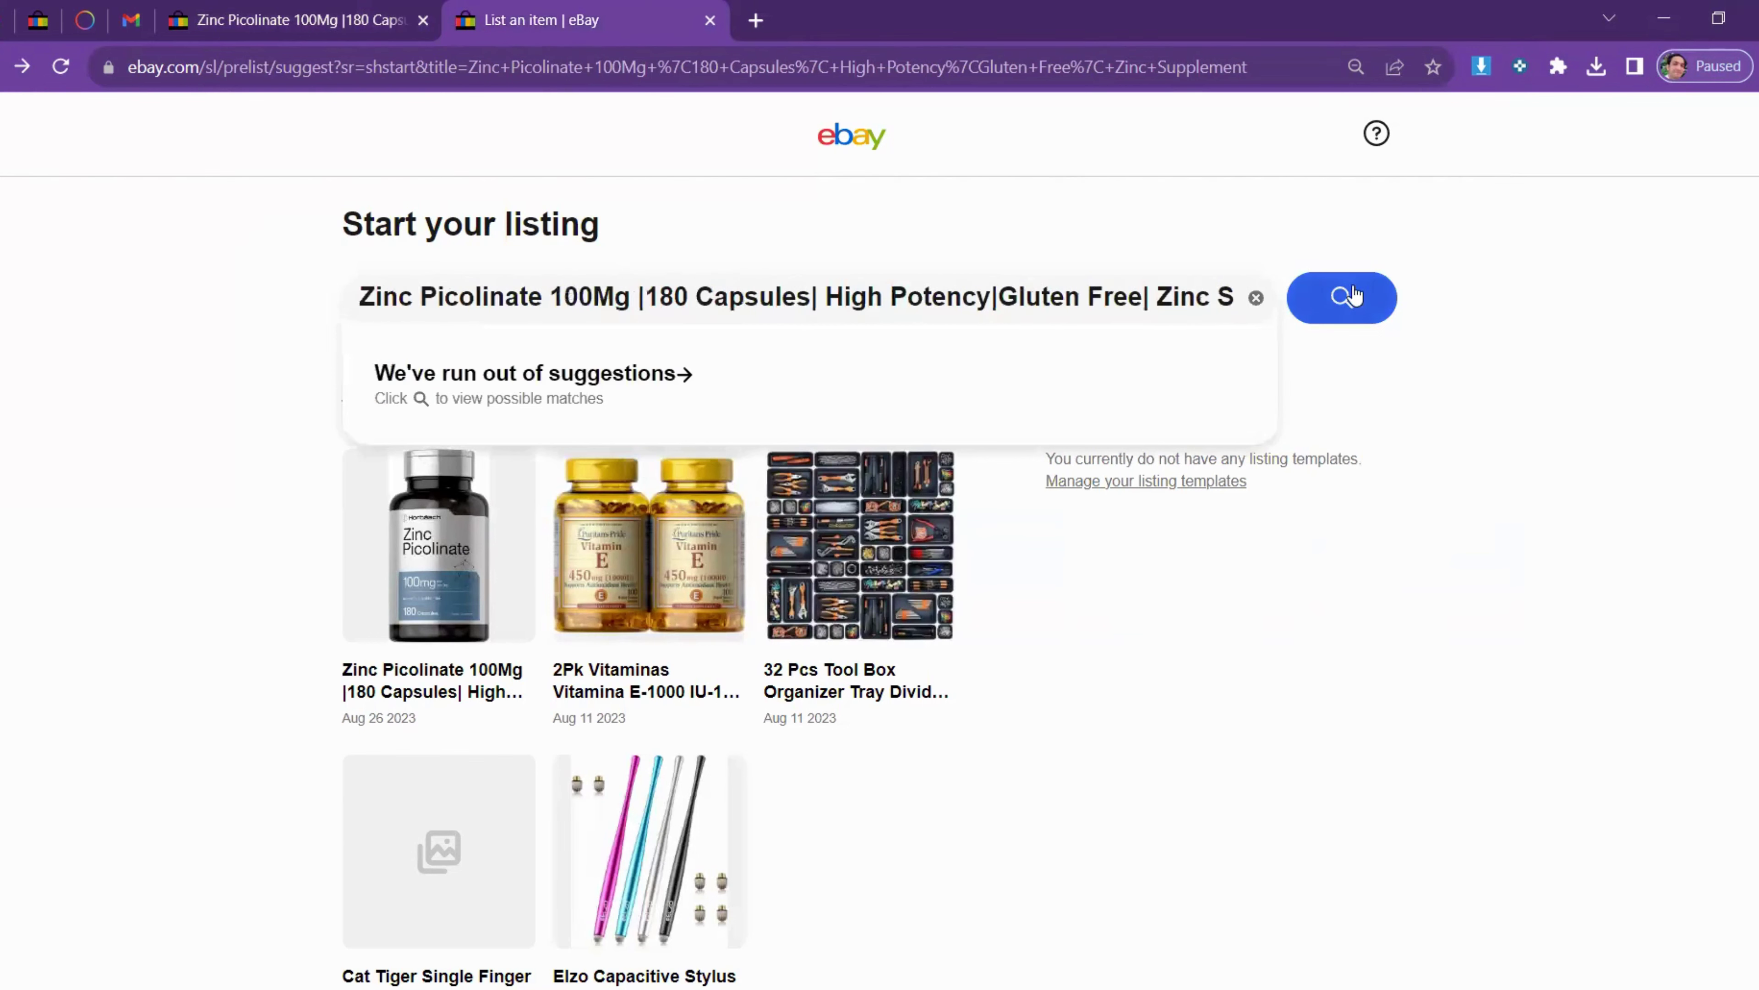
{"action": "left_click", "coordinate": [1353, 296]}
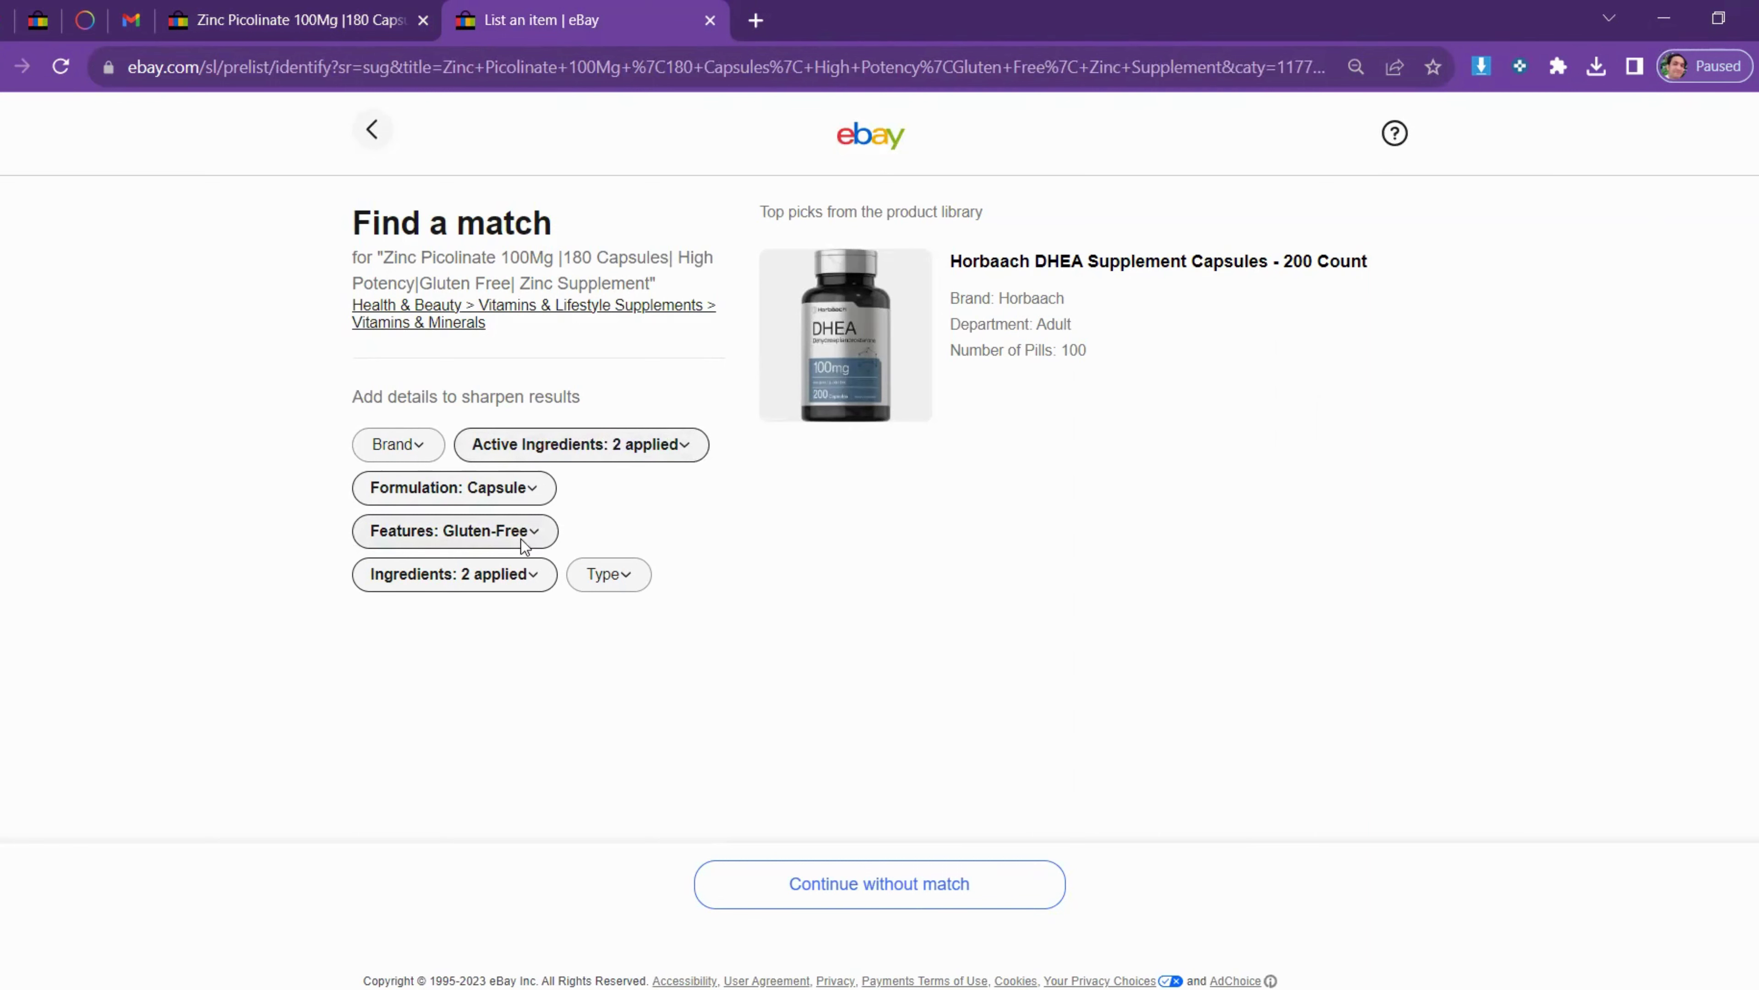
- Continue without a product match, set the item condition to New, and proceed to the listing form
{"action": "left_click", "coordinate": [905, 887]}
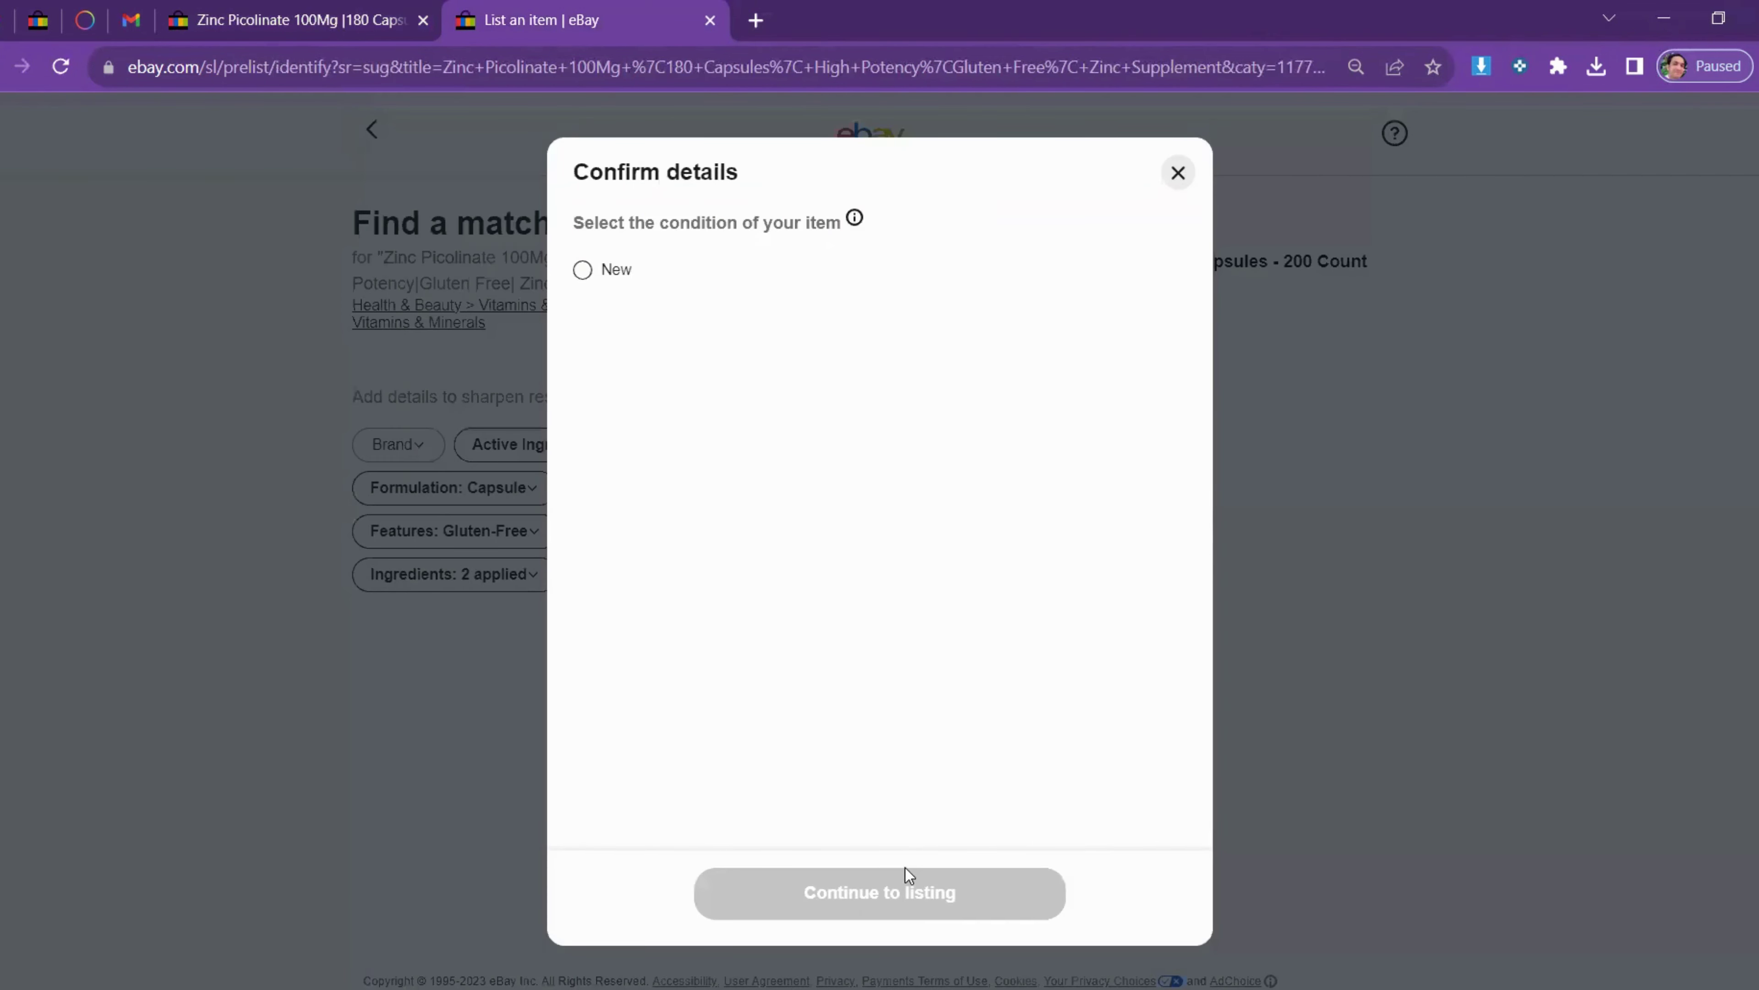
{"action": "left_click", "coordinate": [581, 271]}
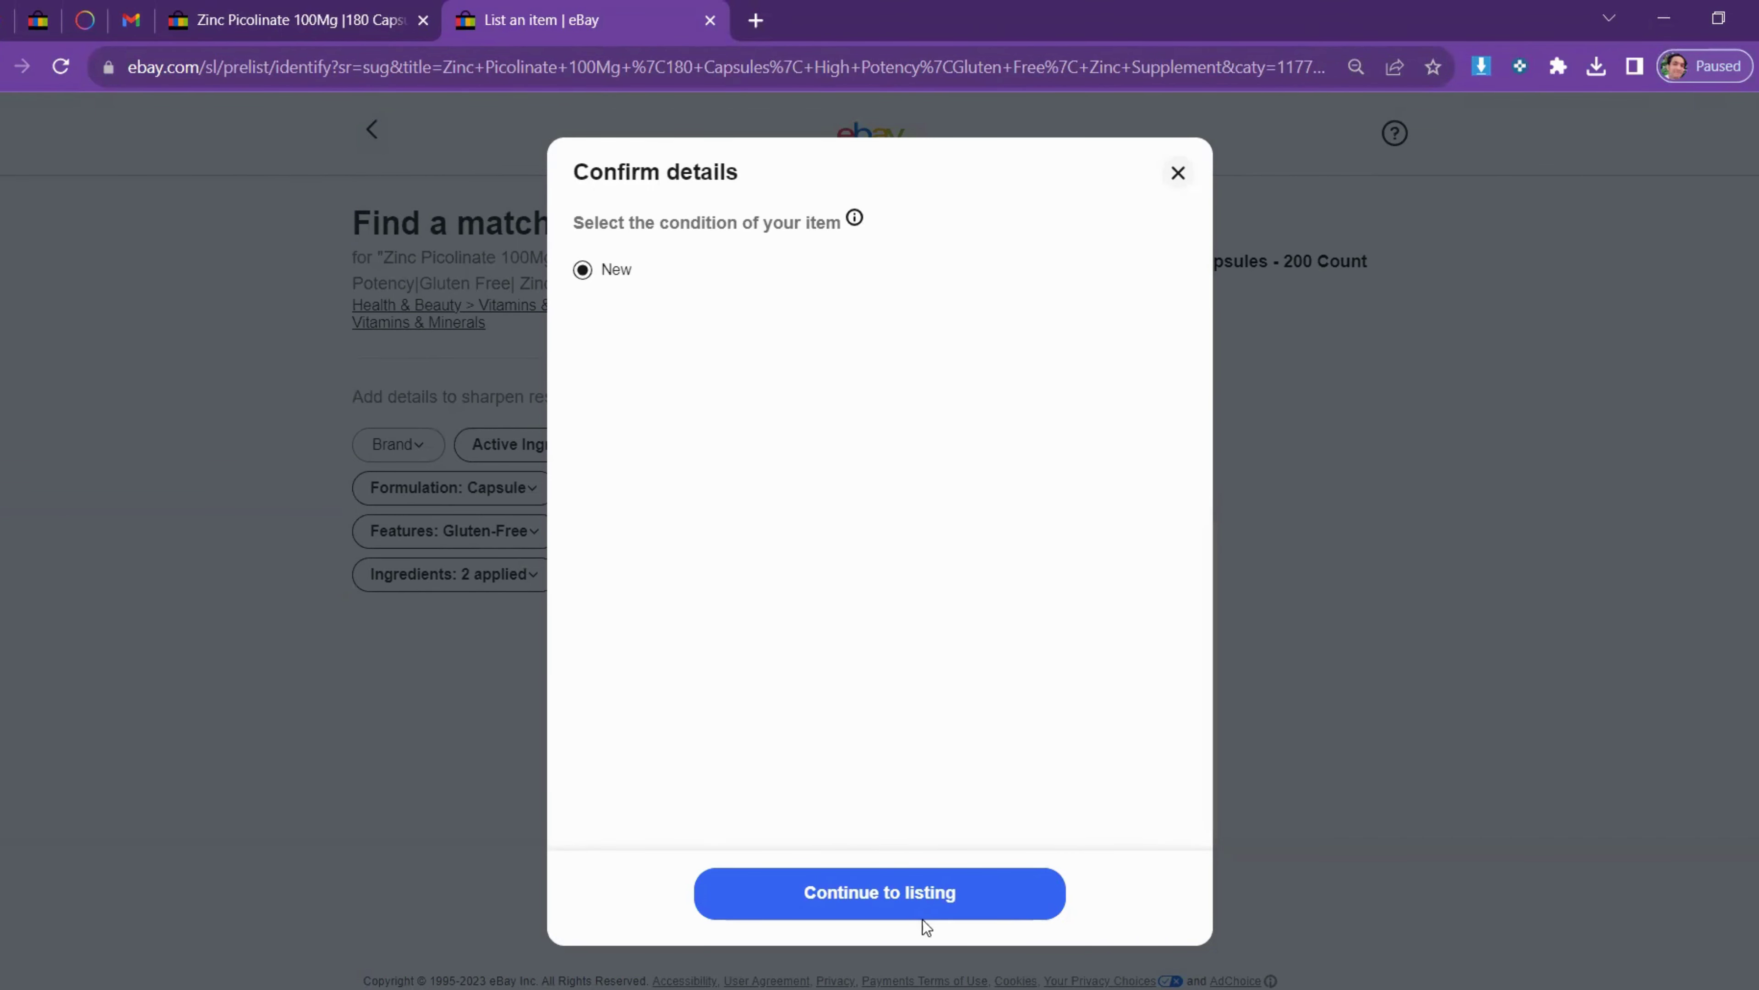
{"action": "left_click", "coordinate": [909, 892]}
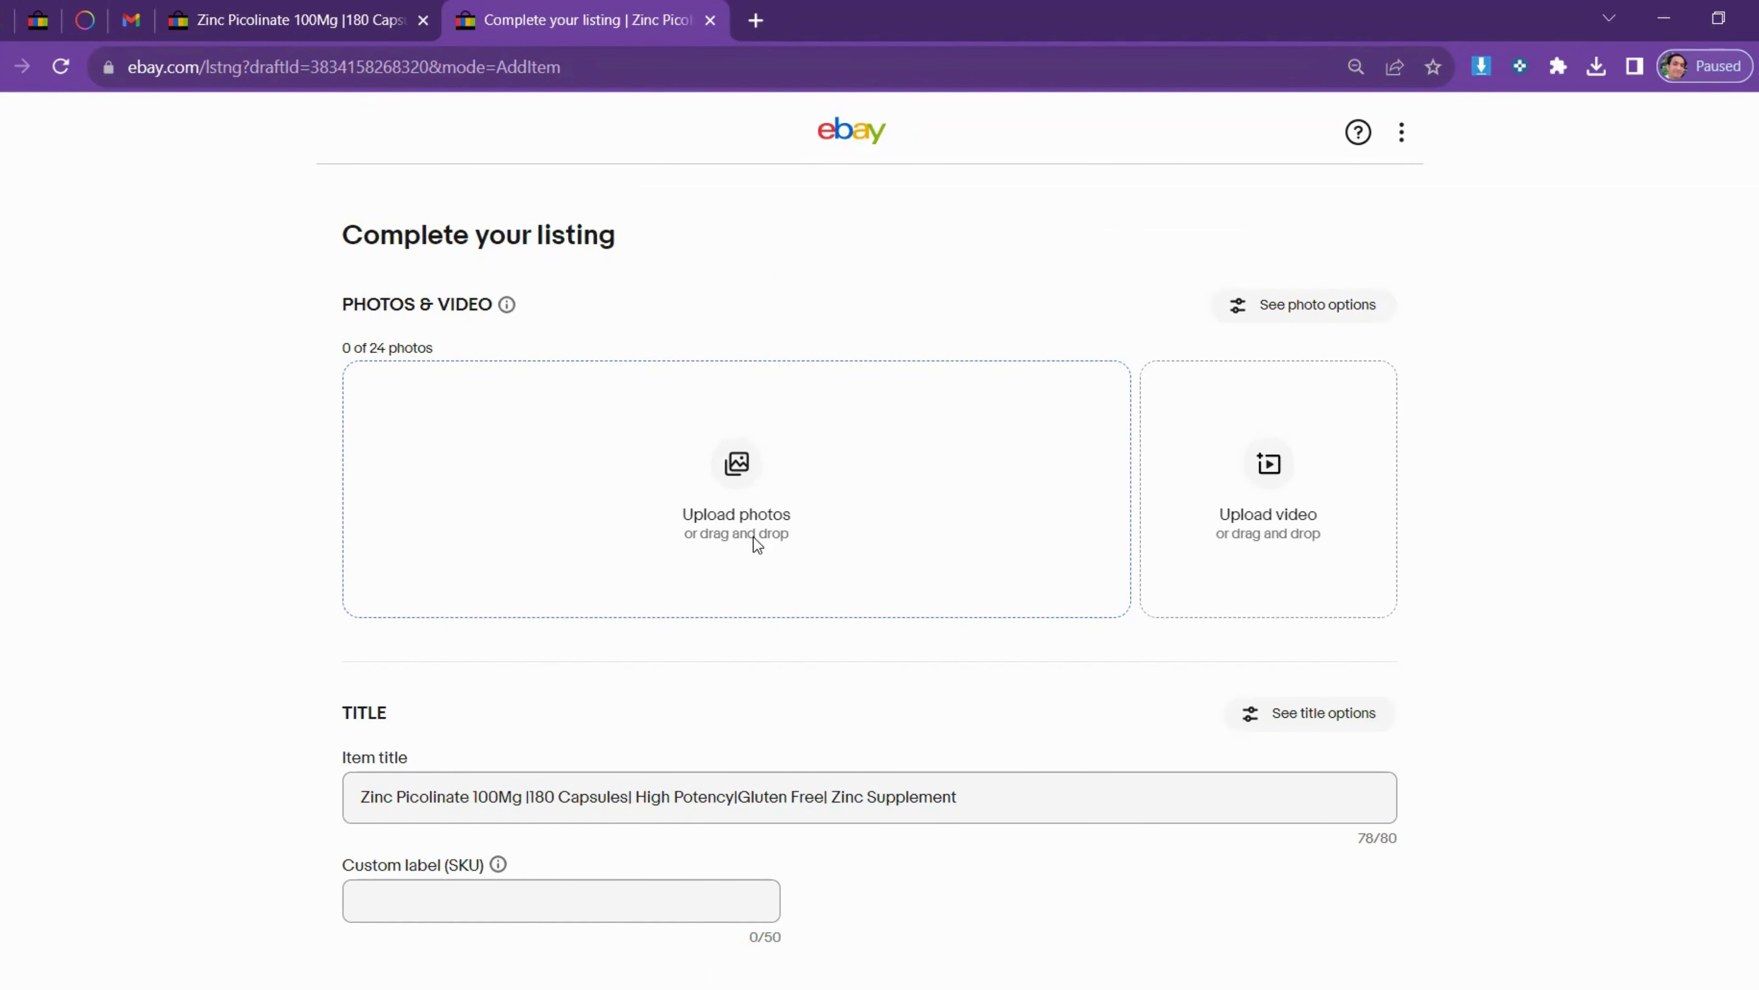
- Review the listing form's photo, title, item category and item specifics sections
{"action": "scroll", "coordinate": [719, 617], "scroll_direction": "down", "scroll_amount": 3}
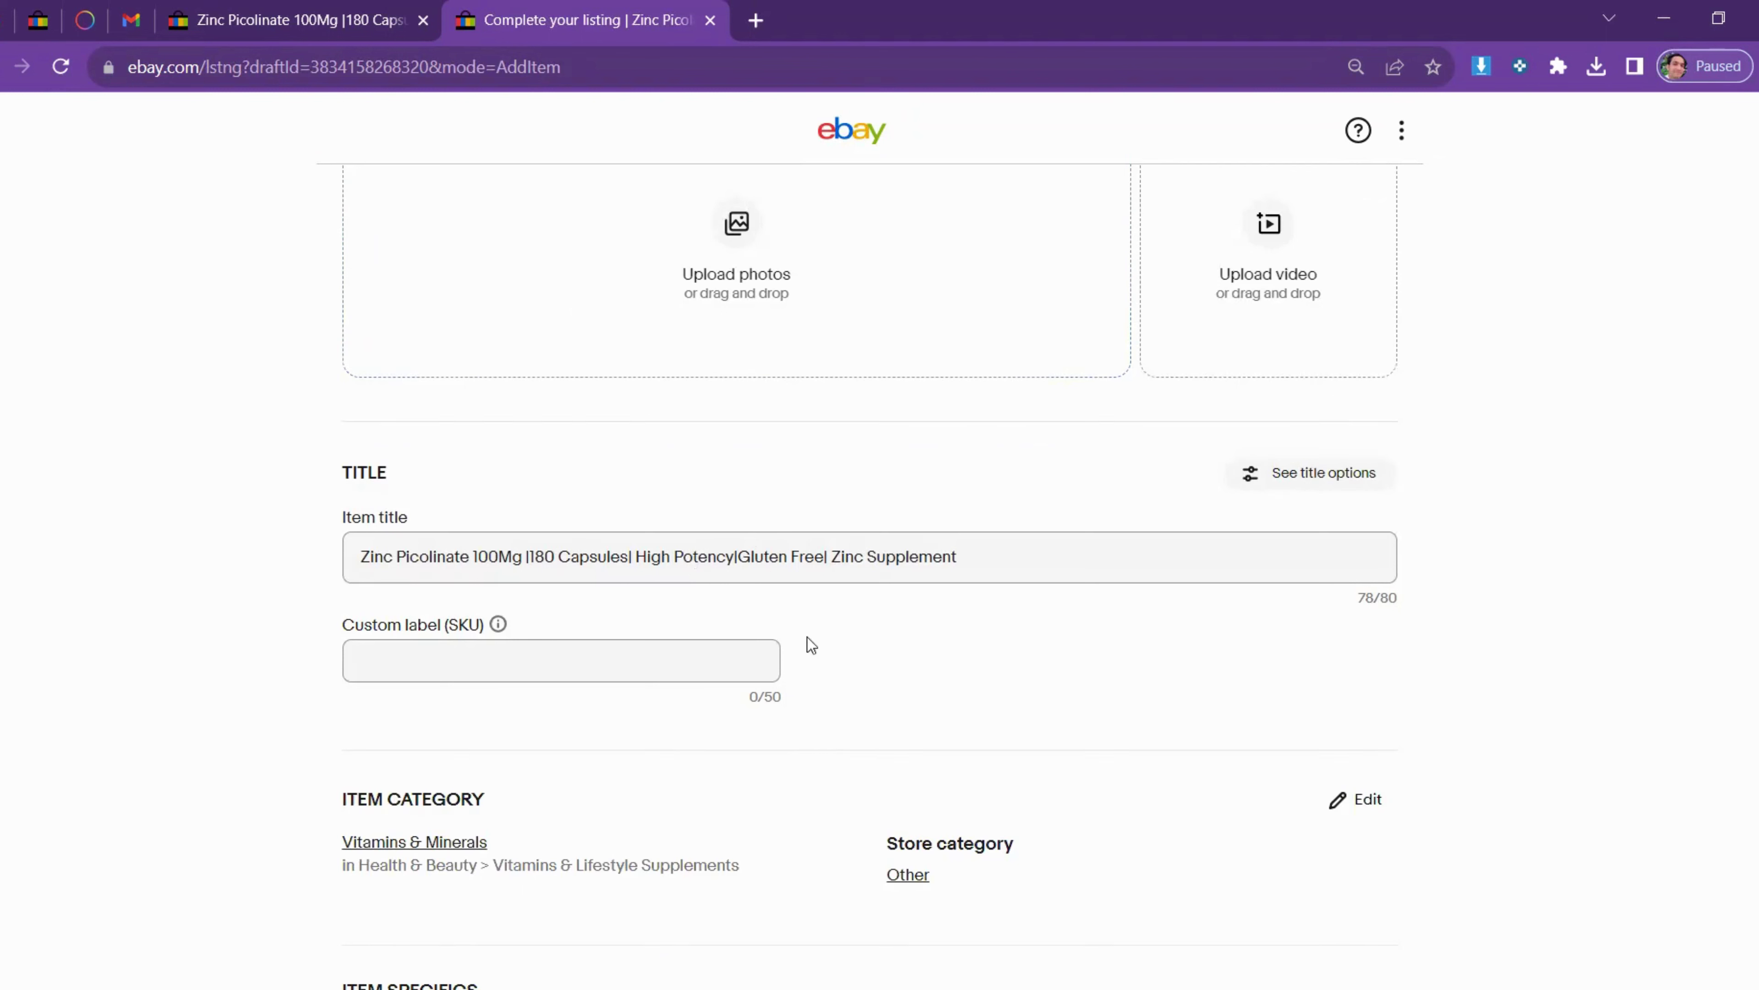
{"action": "scroll", "coordinate": [579, 689], "scroll_direction": "down", "scroll_amount": 3}
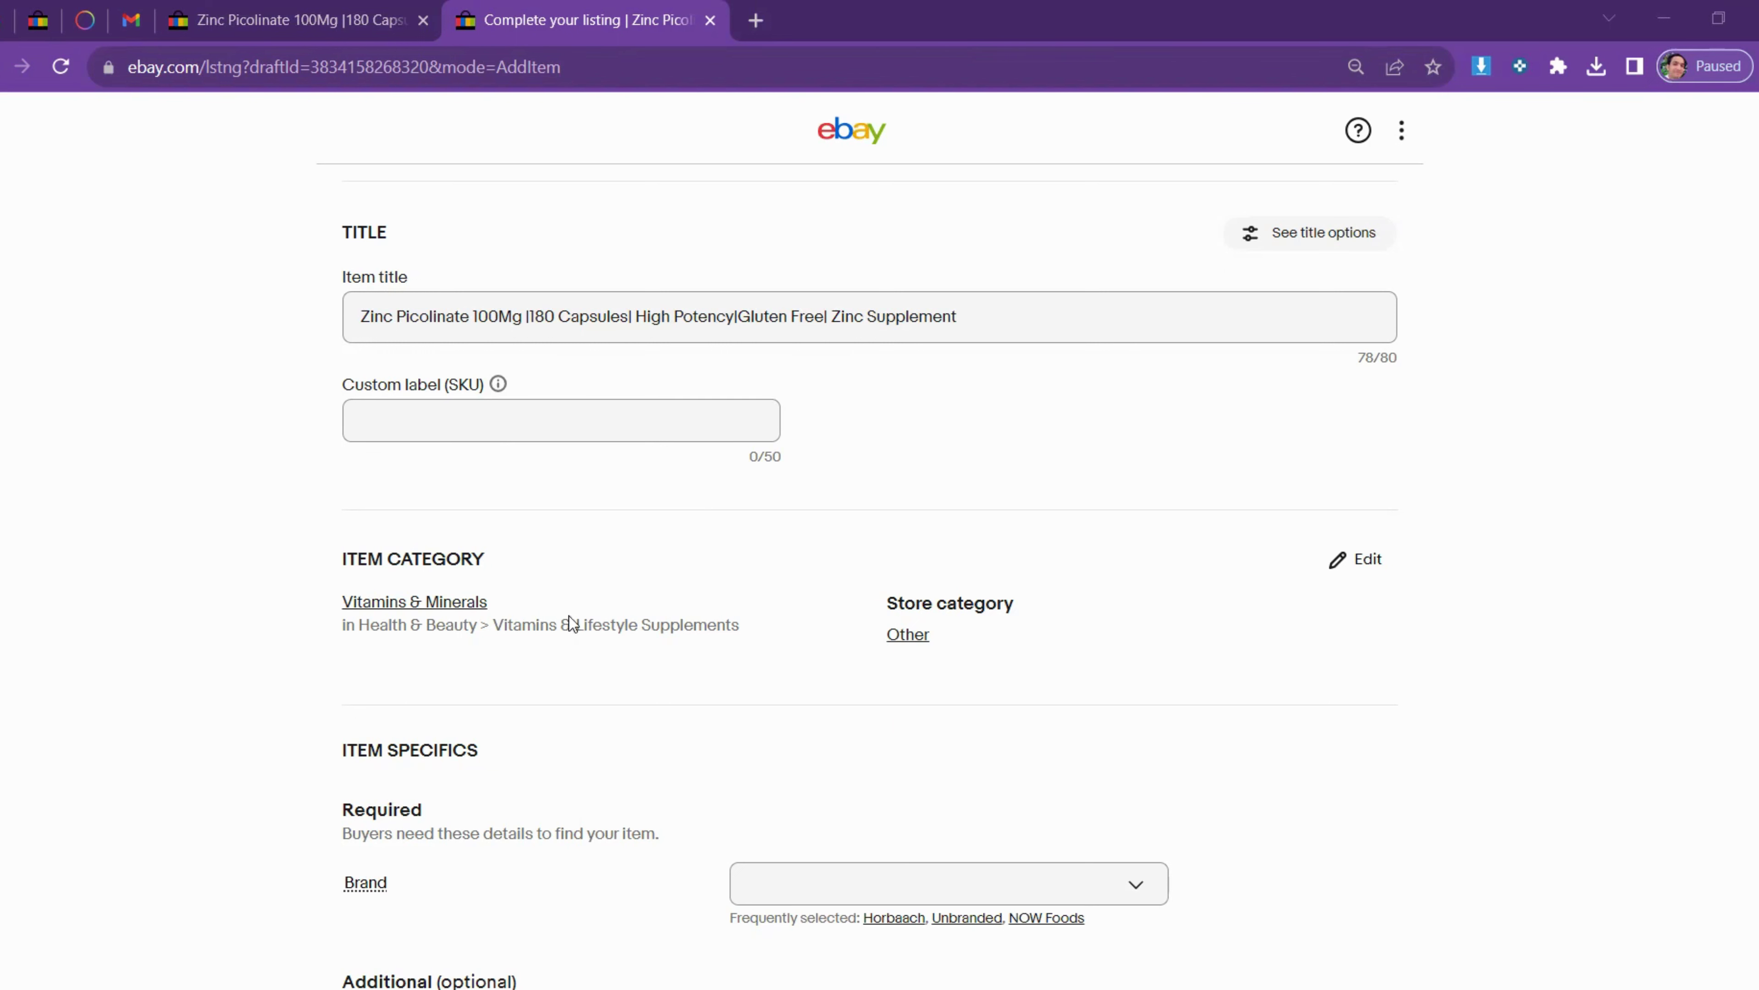
{"action": "scroll", "coordinate": [560, 616], "scroll_direction": "down", "scroll_amount": 3}
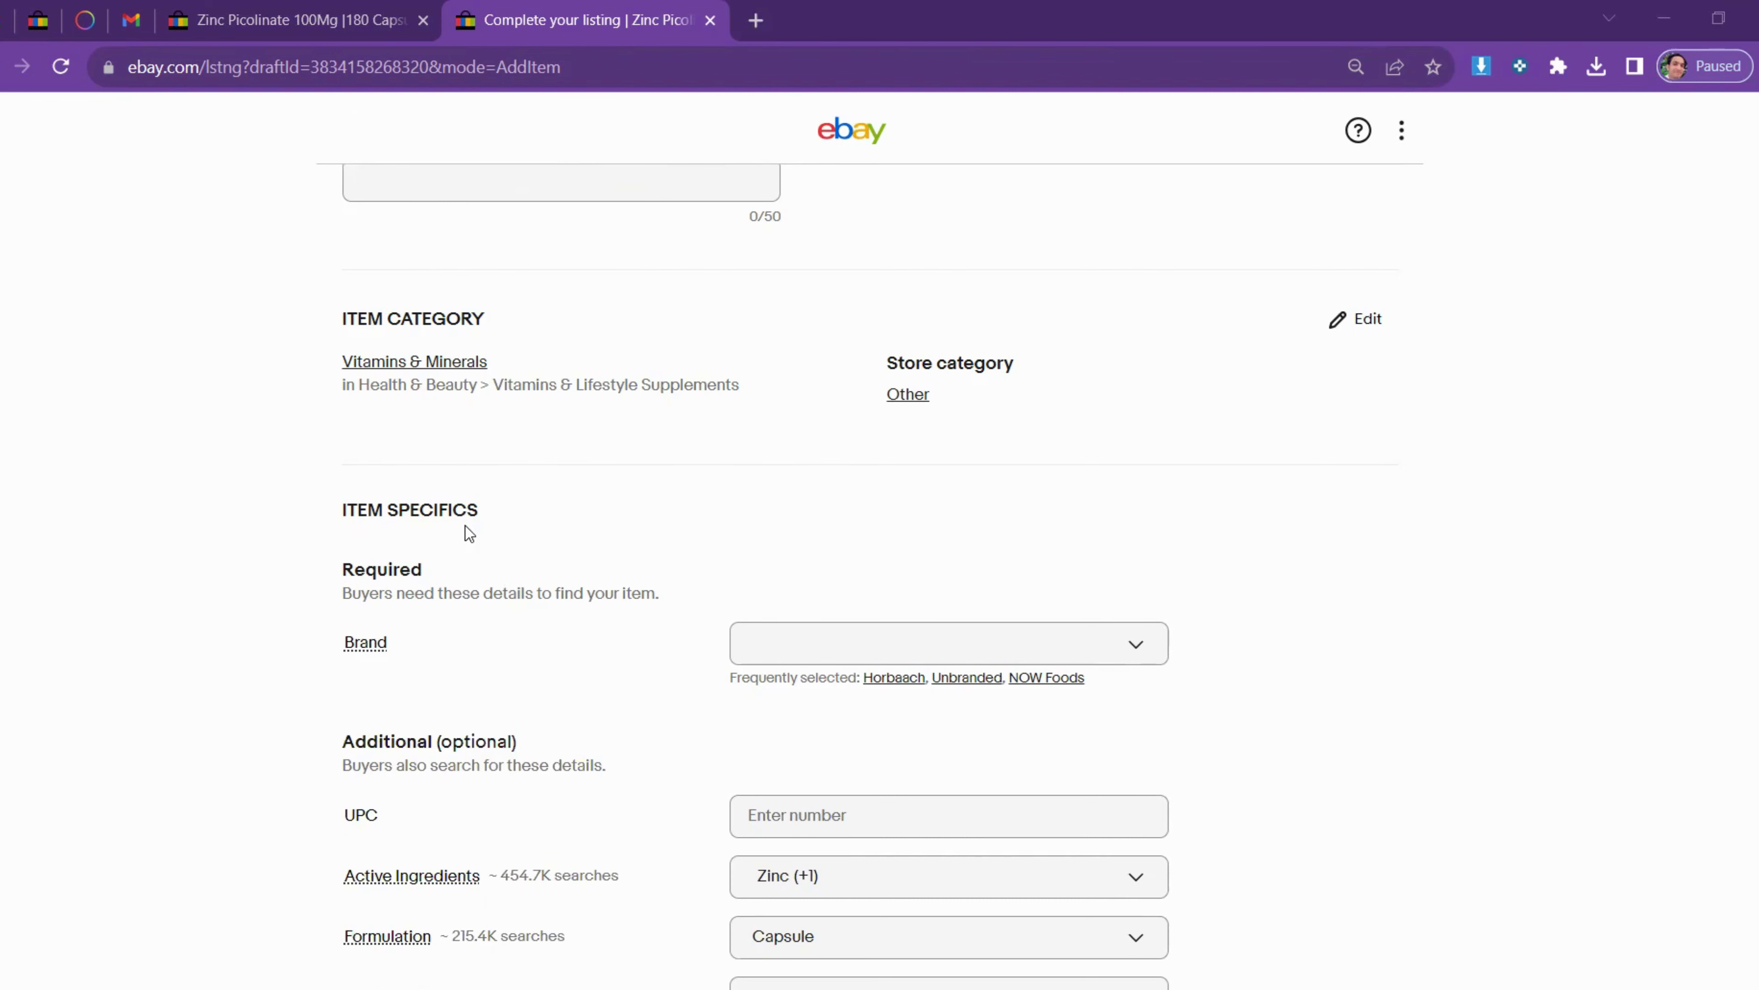
{"action": "scroll", "coordinate": [489, 555], "scroll_direction": "down", "scroll_amount": 2}
{"action": "scroll", "coordinate": [485, 565], "scroll_direction": "up", "scroll_amount": 6}
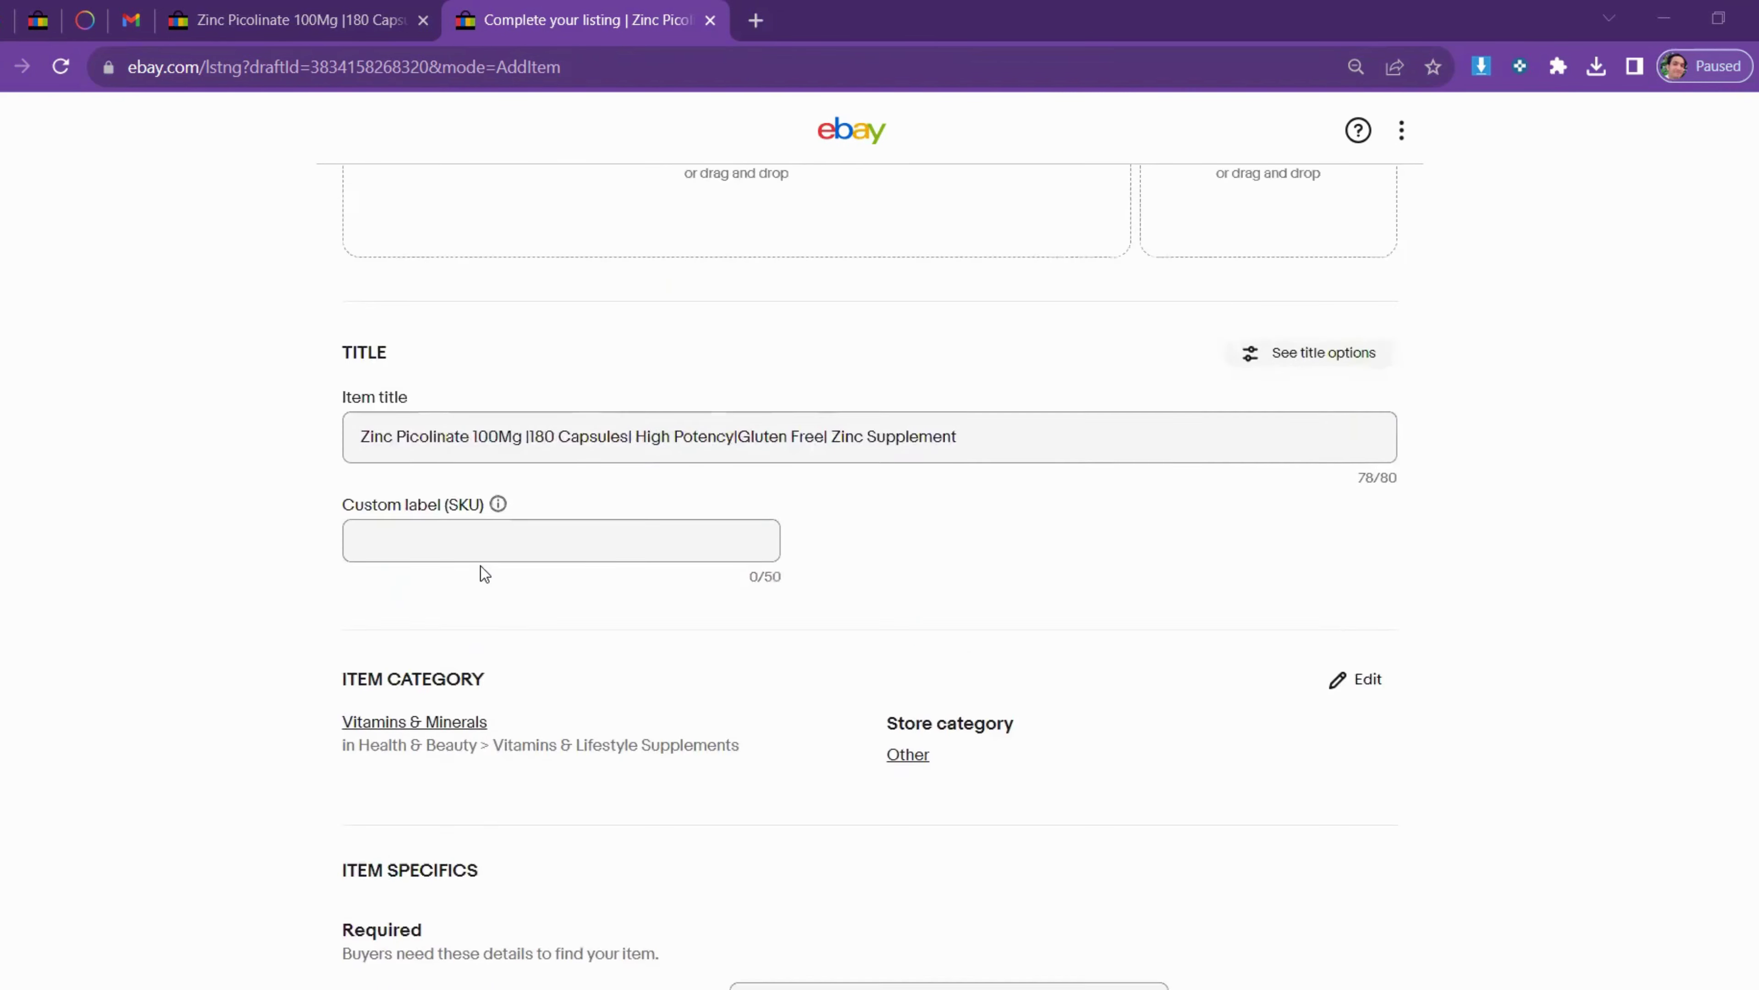
{"action": "scroll", "coordinate": [482, 573], "scroll_direction": "down", "scroll_amount": 3}
{"action": "scroll", "coordinate": [484, 581], "scroll_direction": "down", "scroll_amount": 3}
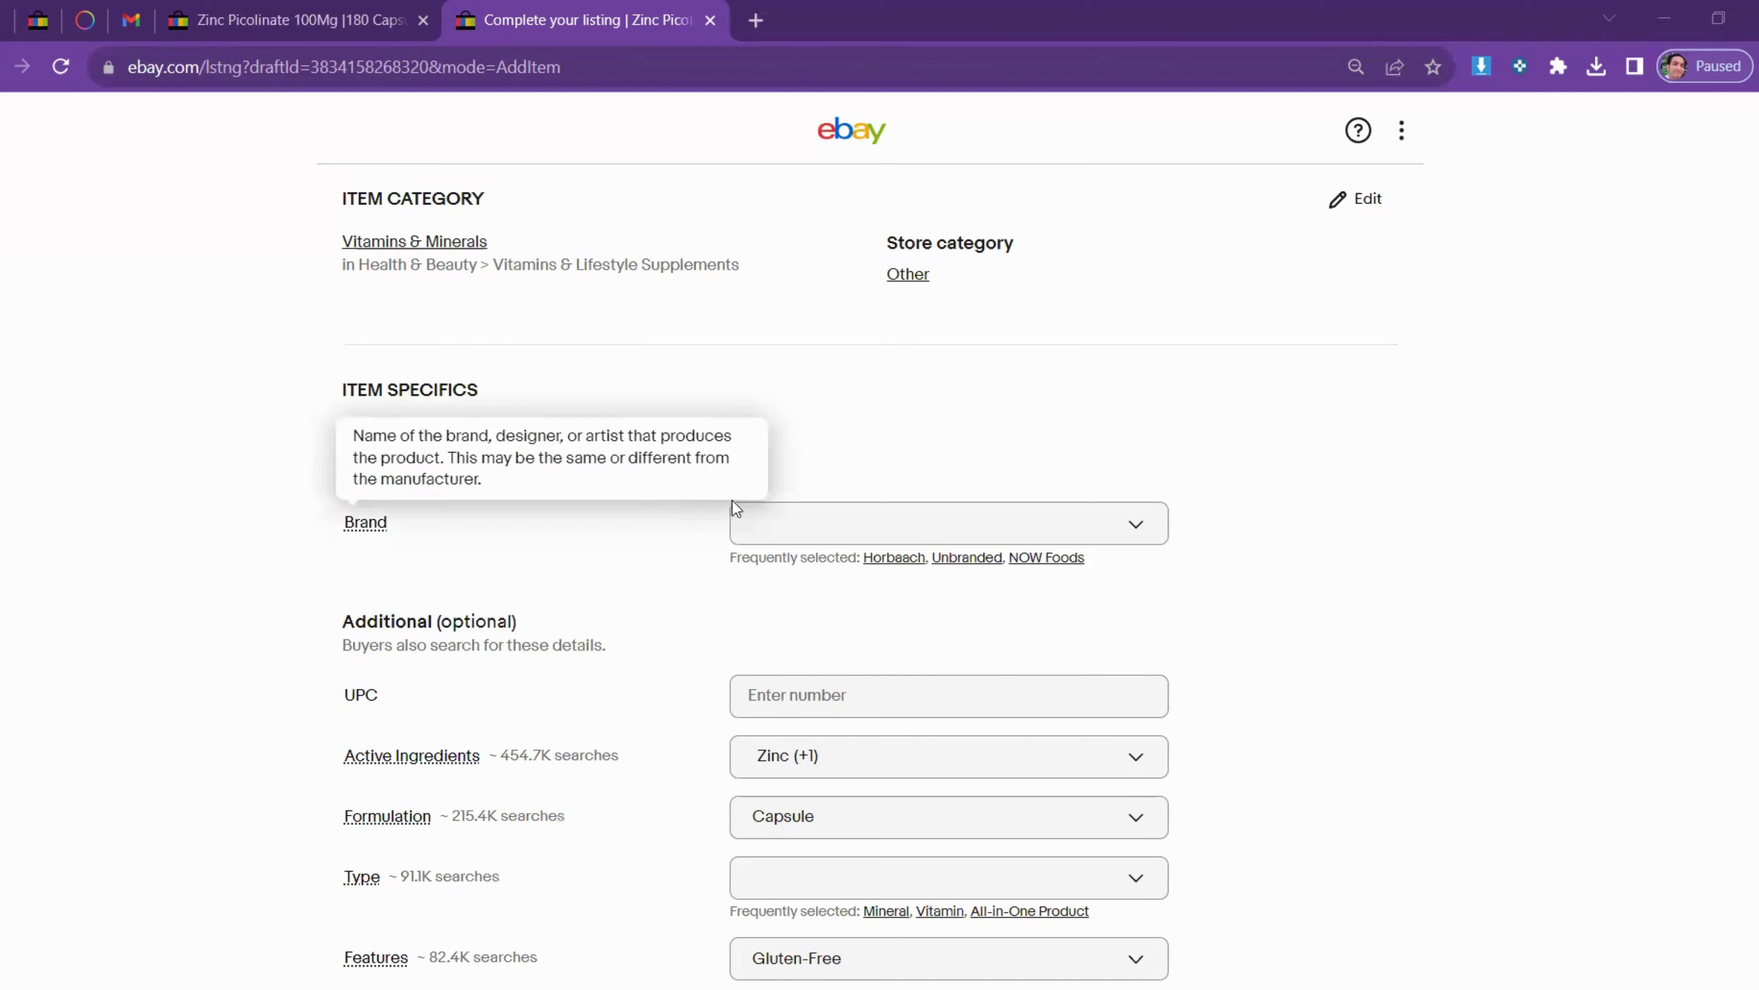
- Look through the Brand choices in the required item specifics and close the list without selecting one
{"action": "left_click", "coordinate": [1130, 528]}
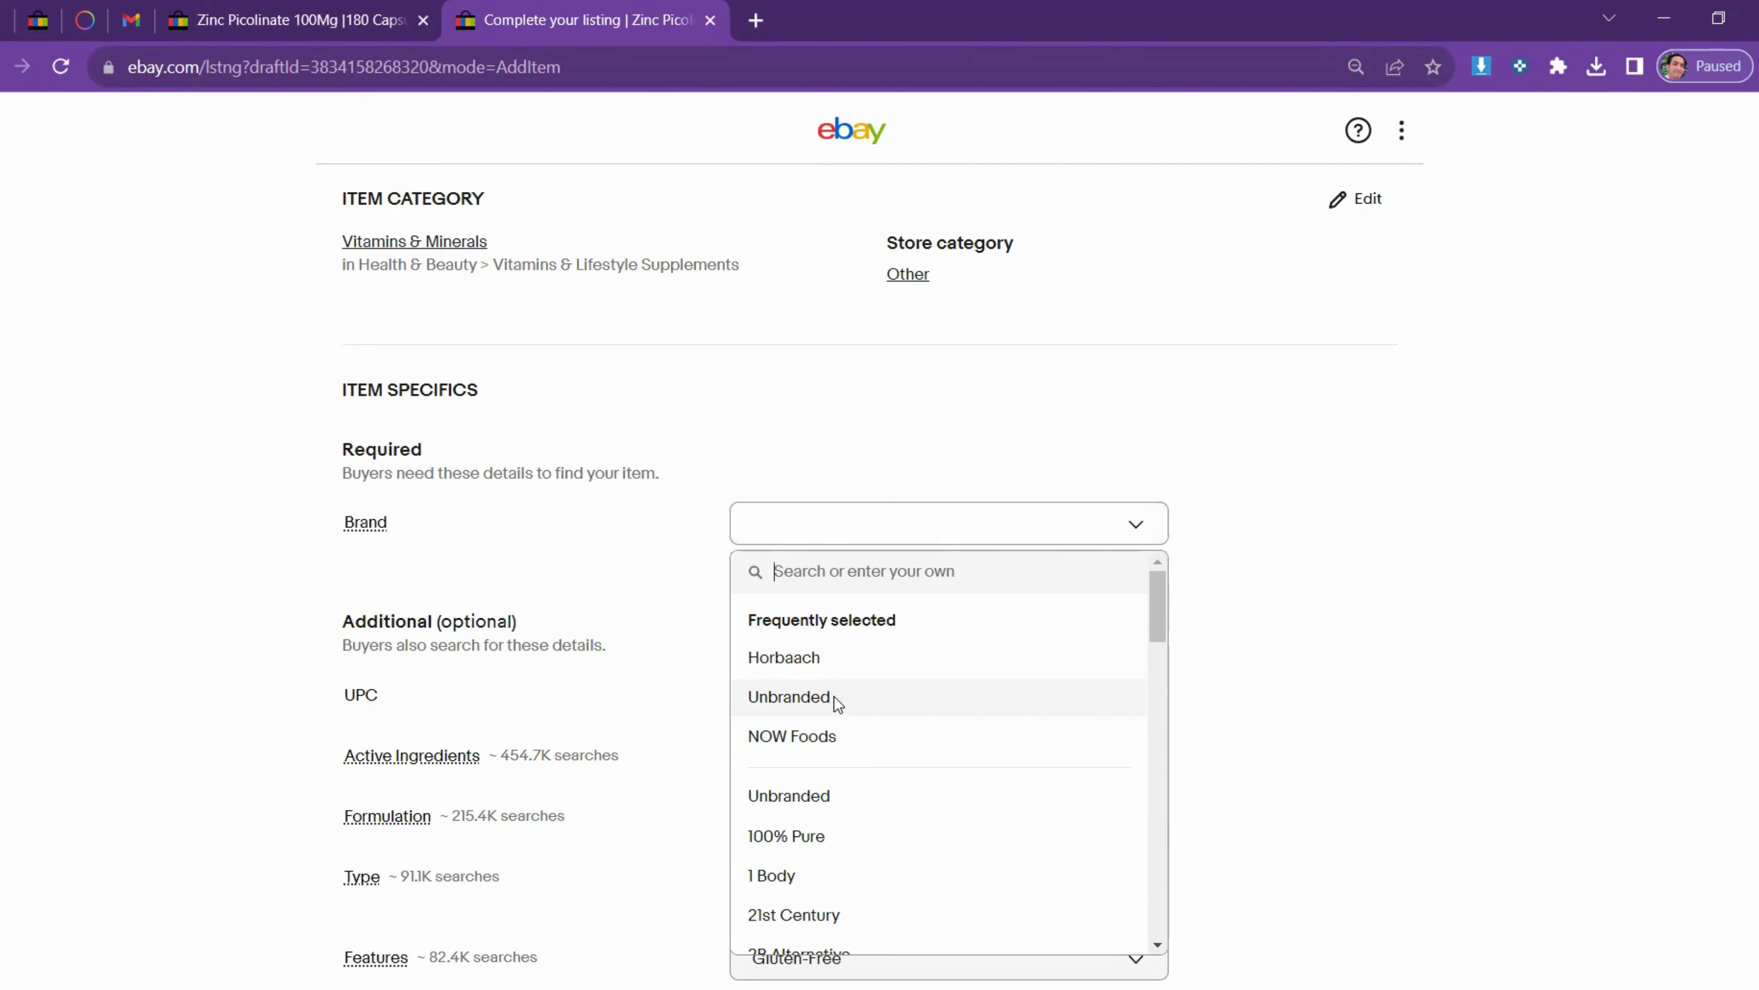
{"action": "scroll", "coordinate": [1474, 455], "scroll_direction": "down", "scroll_amount": 2}
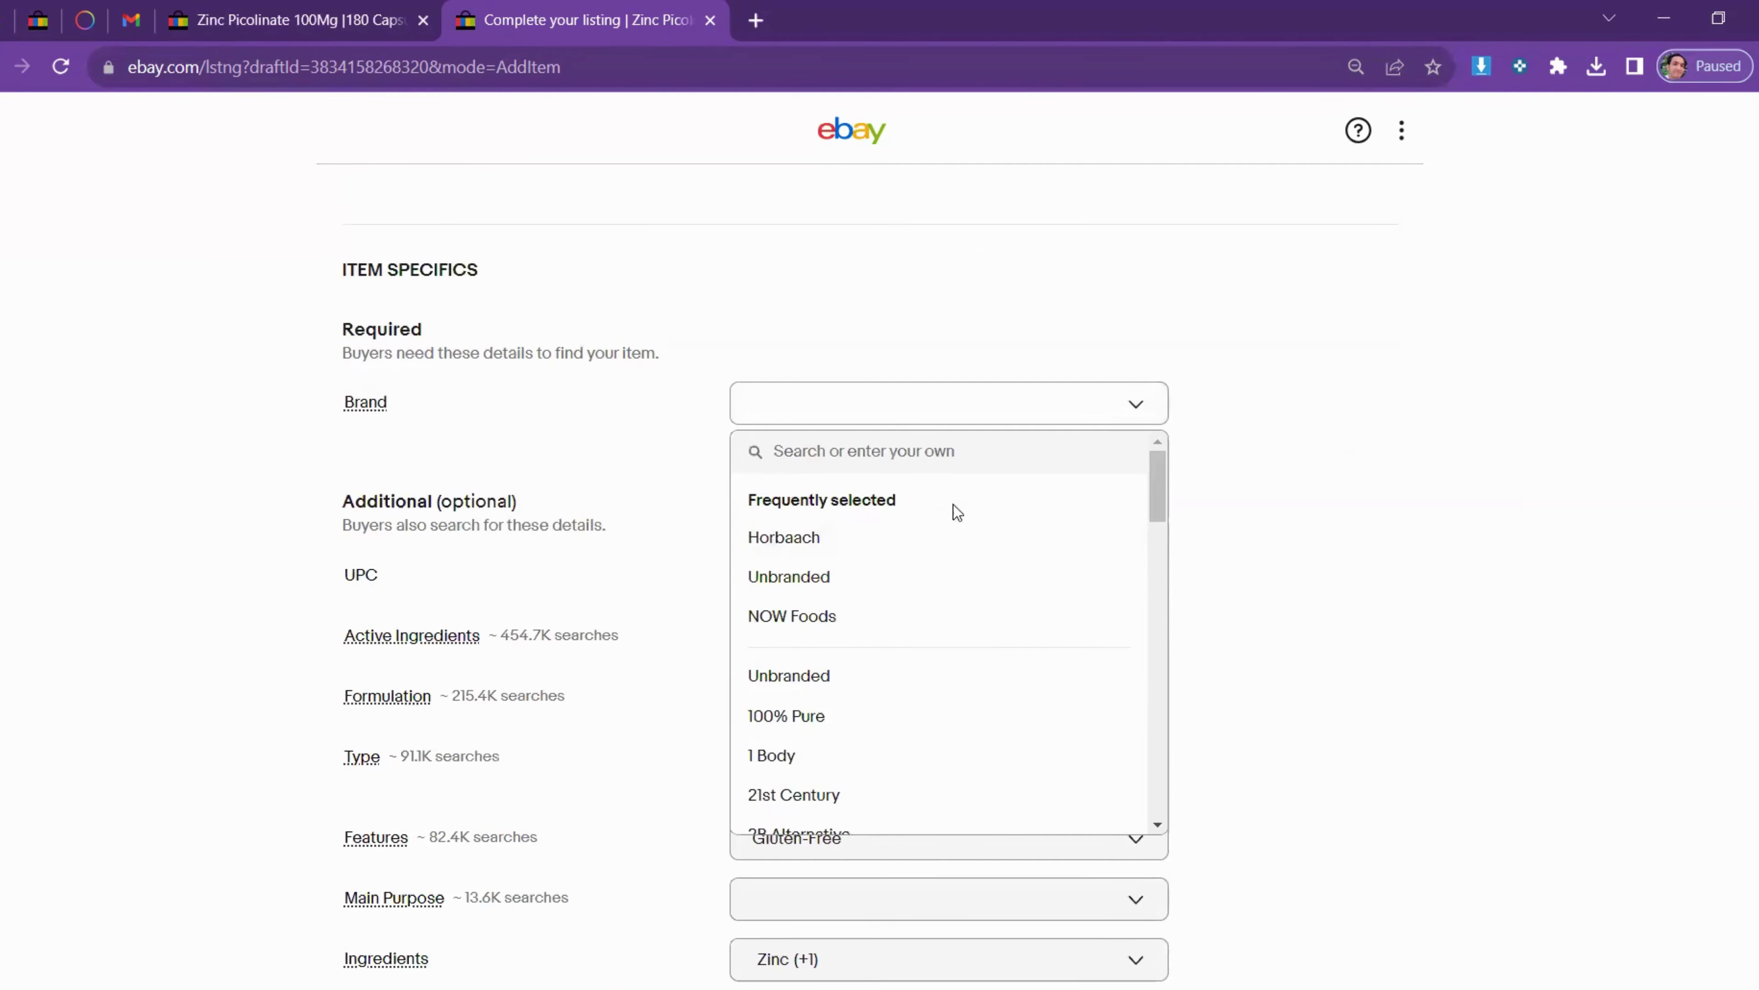
{"action": "left_click", "coordinate": [169, 435]}
{"action": "scroll", "coordinate": [910, 531], "scroll_direction": "down", "scroll_amount": 3}
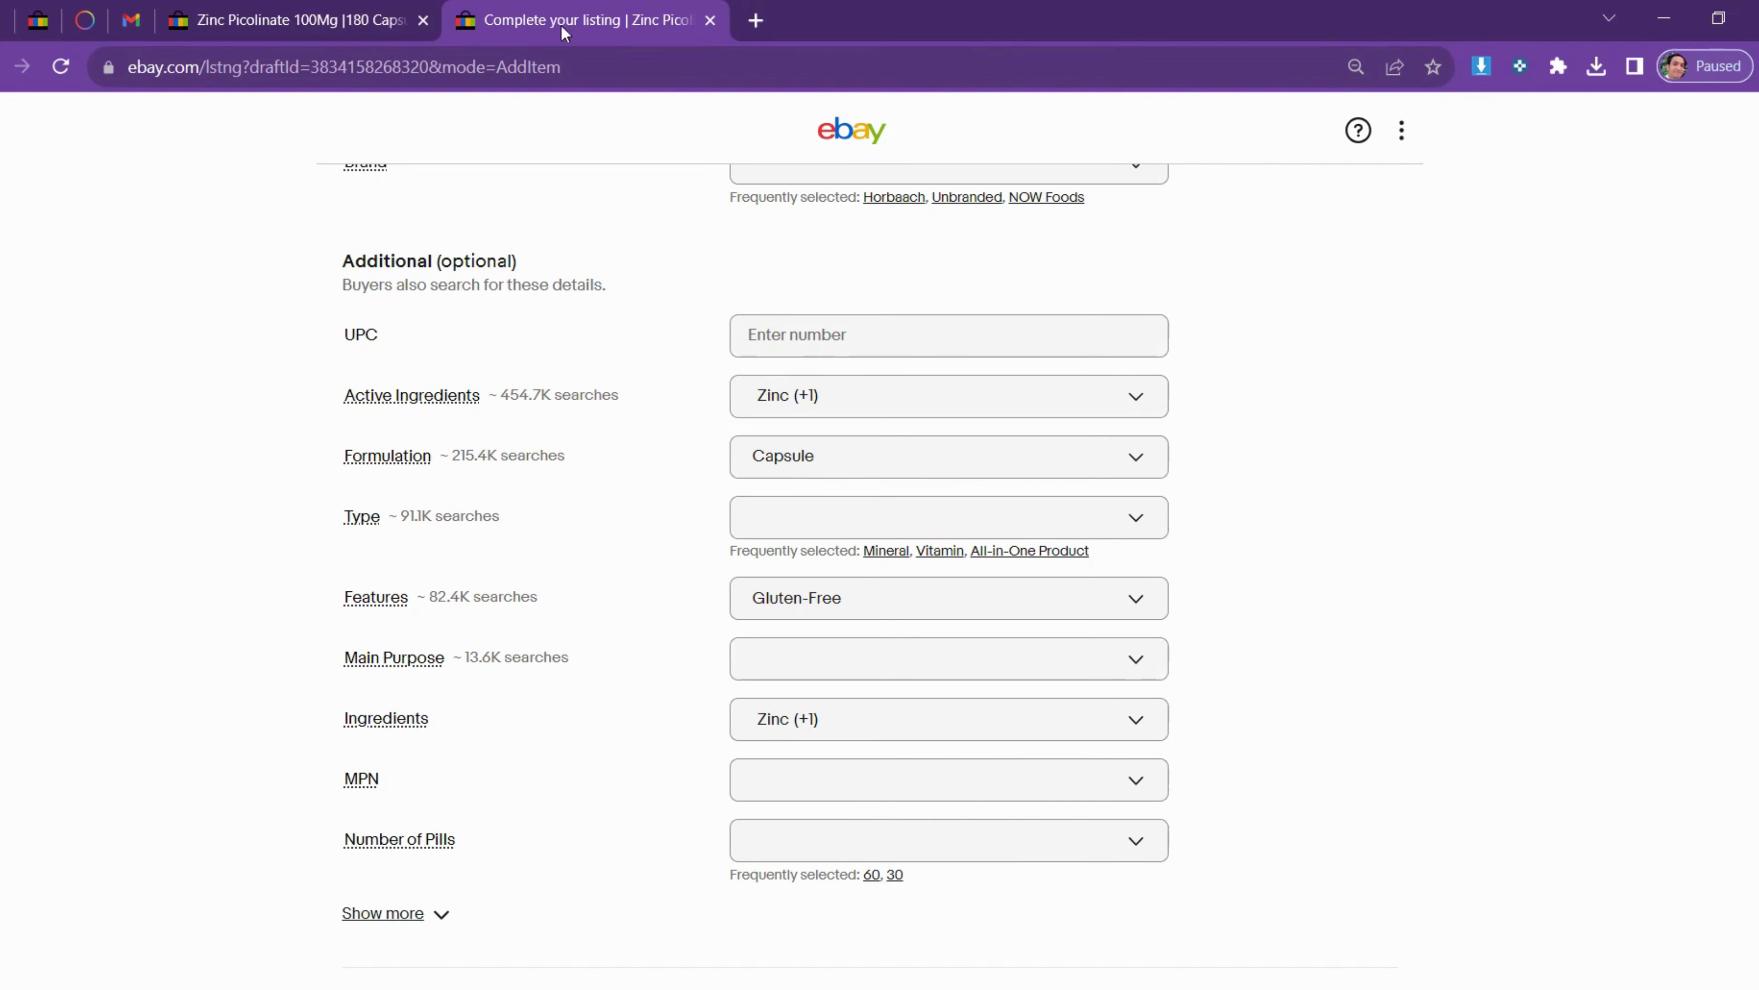
- Check the Supplement Facts photo on the existing zinc item page and return to the listing form
{"action": "left_click", "coordinate": [332, 19]}
{"action": "mouse_move", "coordinate": [326, 610]}
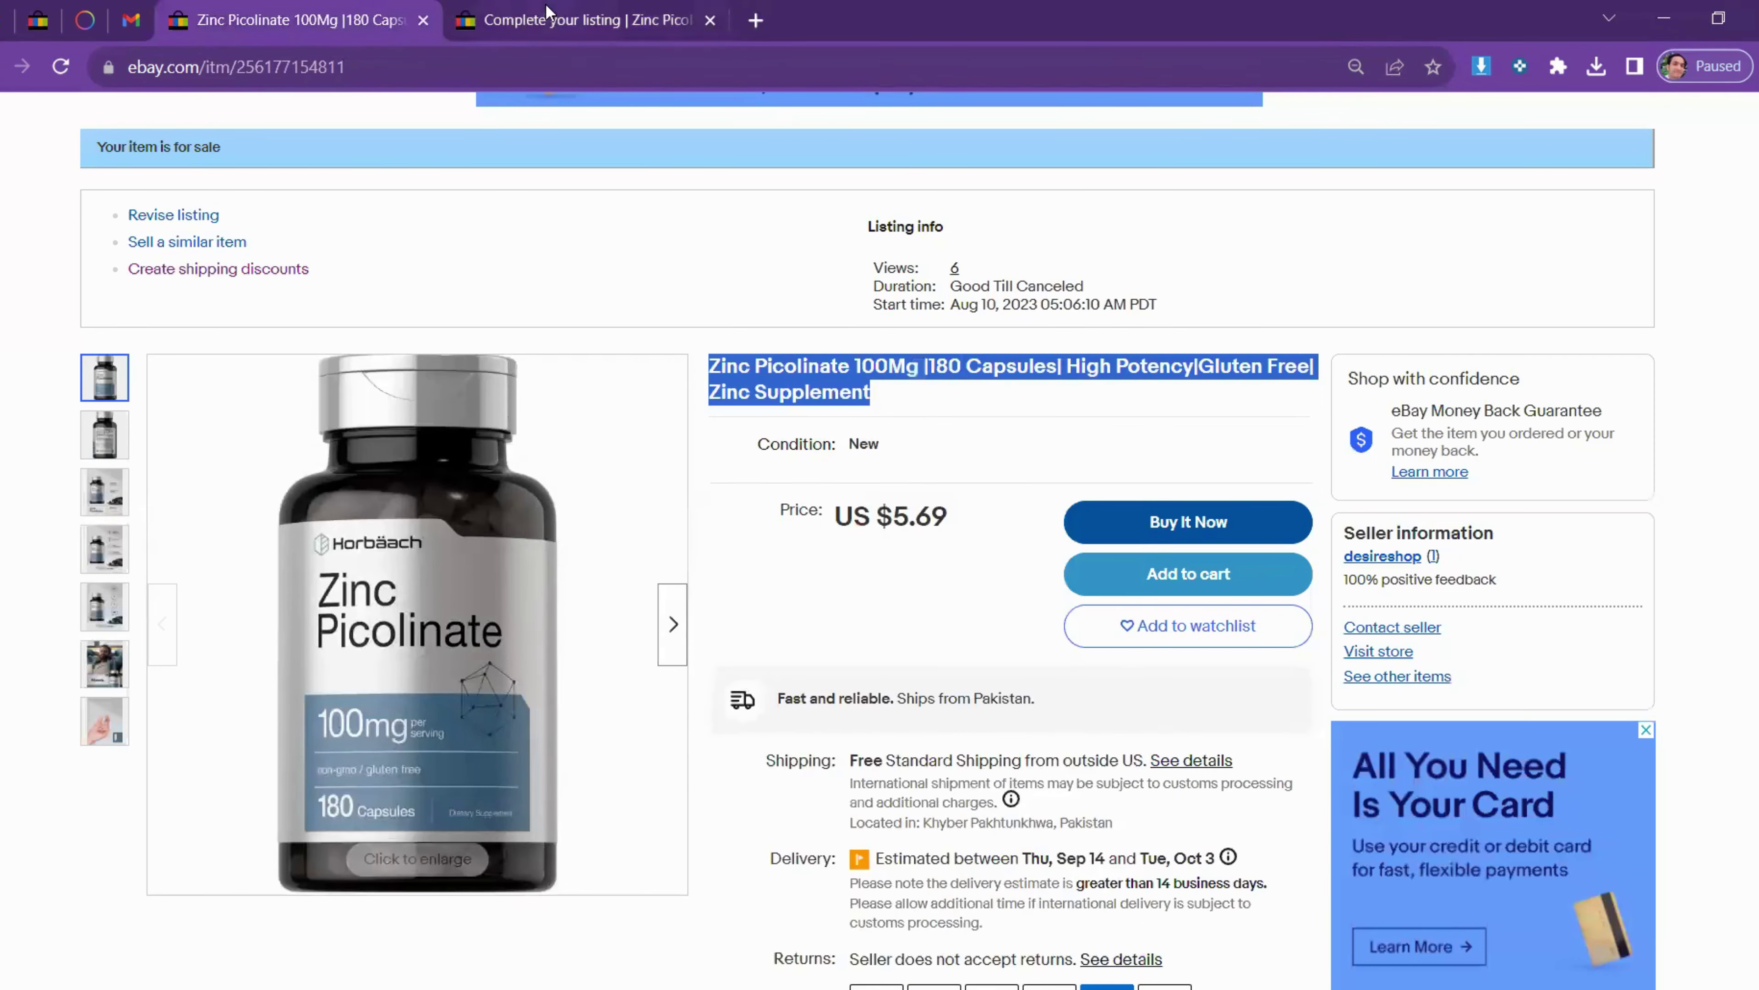
{"action": "left_click", "coordinate": [555, 19]}
{"action": "left_click", "coordinate": [291, 19]}
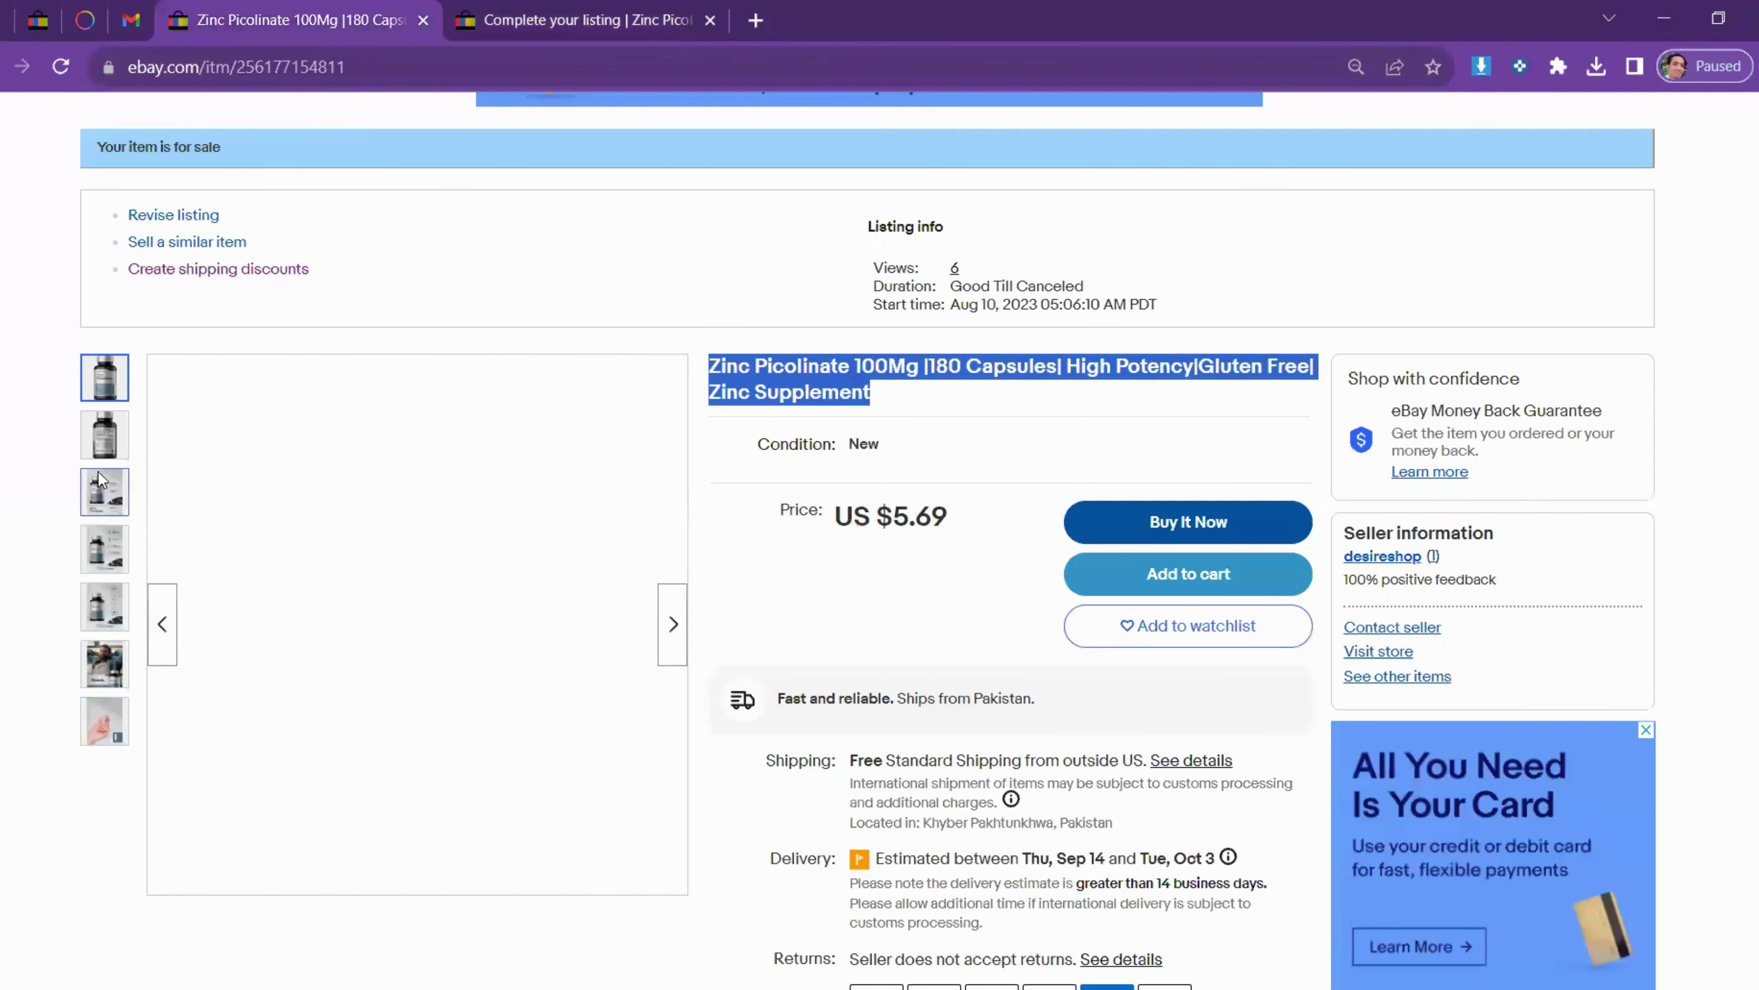
{"action": "left_click", "coordinate": [102, 450]}
{"action": "mouse_move", "coordinate": [417, 655]}
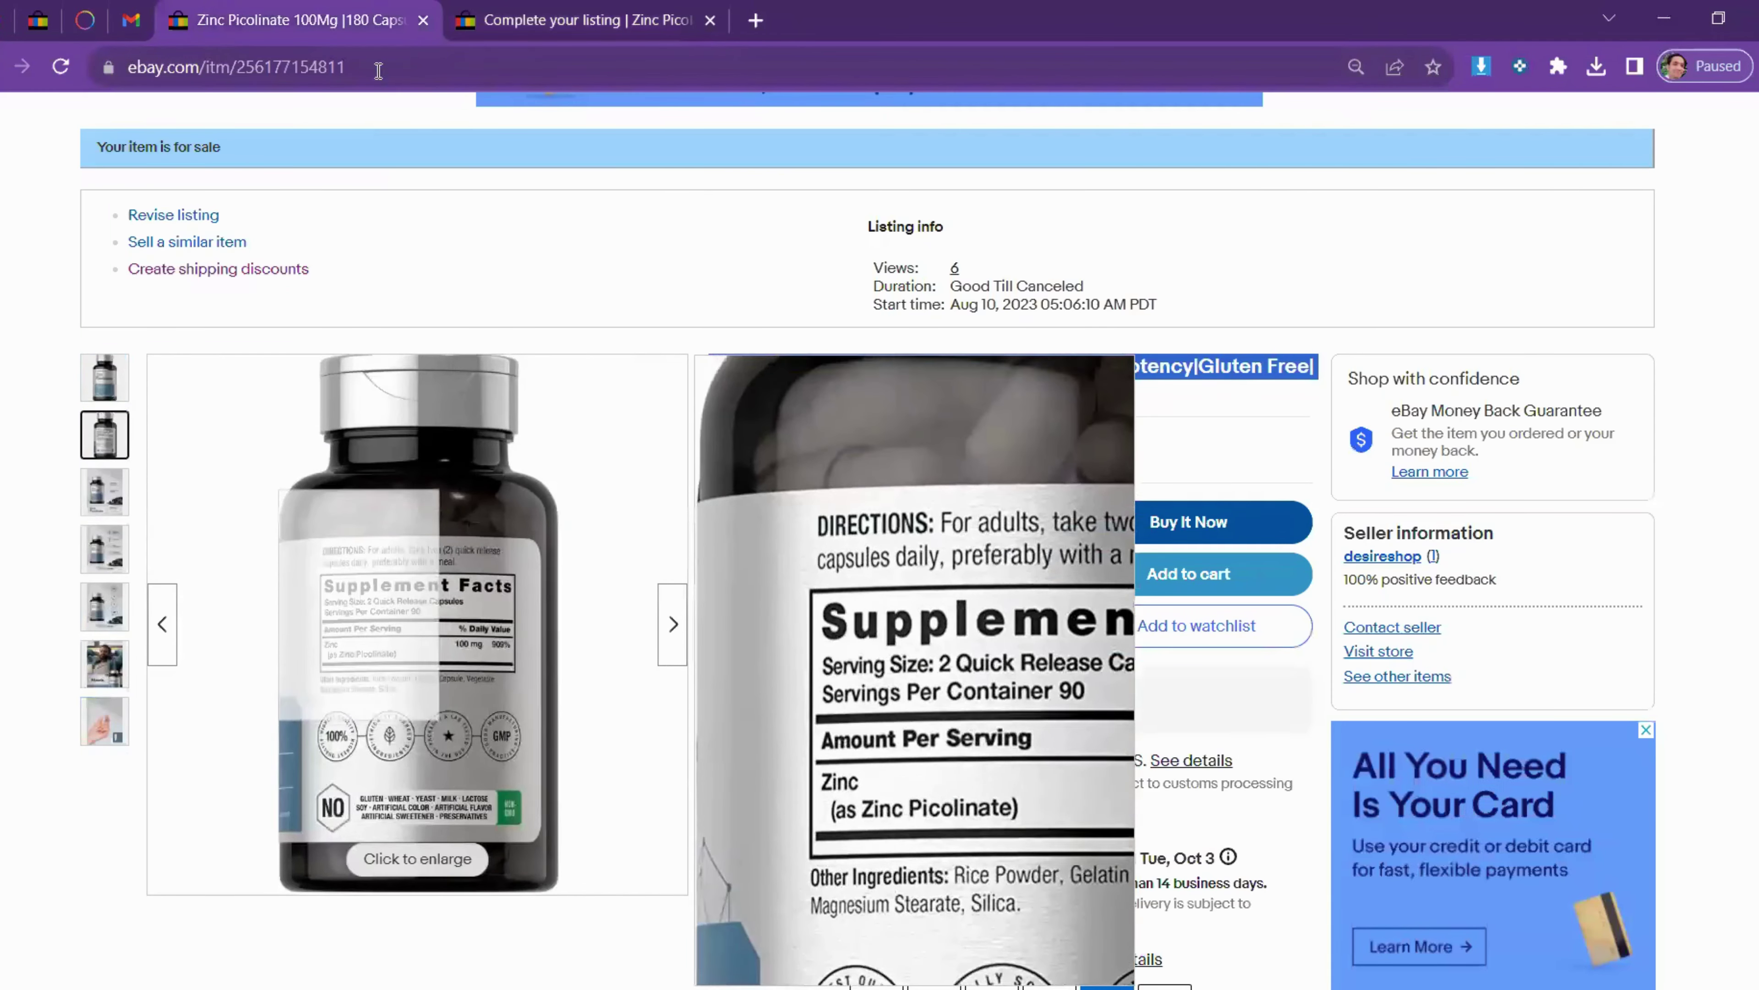
{"action": "left_click", "coordinate": [582, 19]}
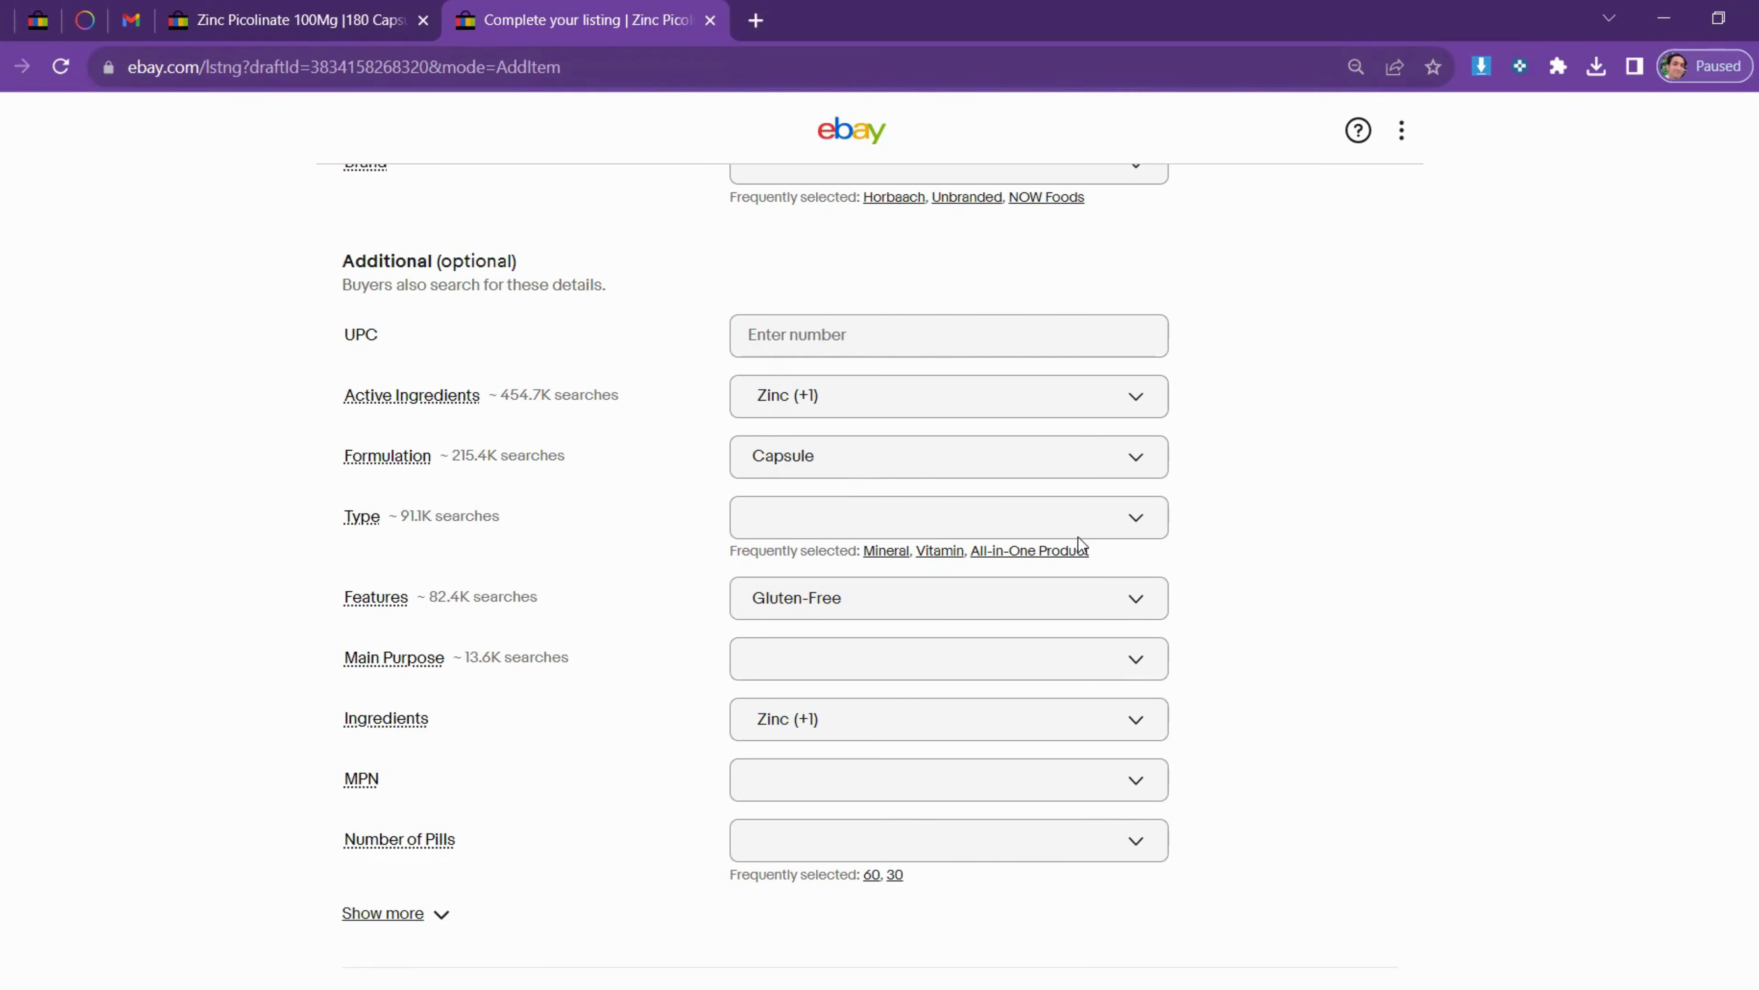
- Set the item specific Type to Vitamin
{"action": "left_click", "coordinate": [1096, 514]}
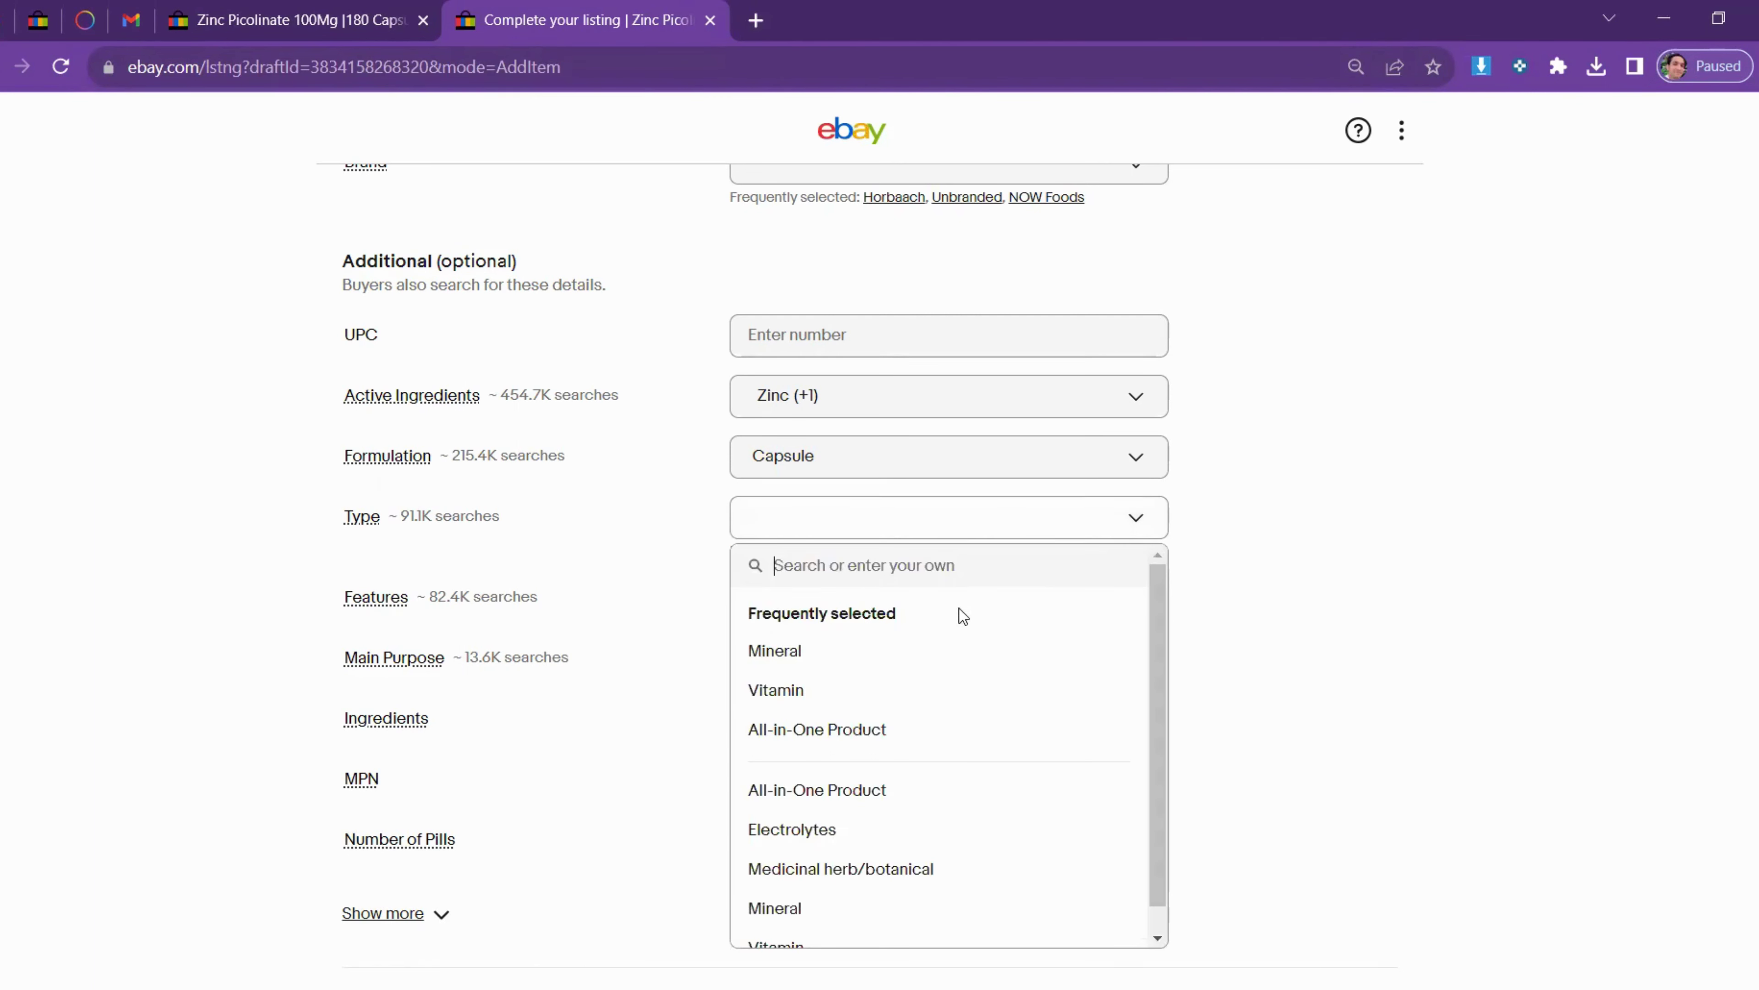
{"action": "left_click", "coordinate": [864, 693]}
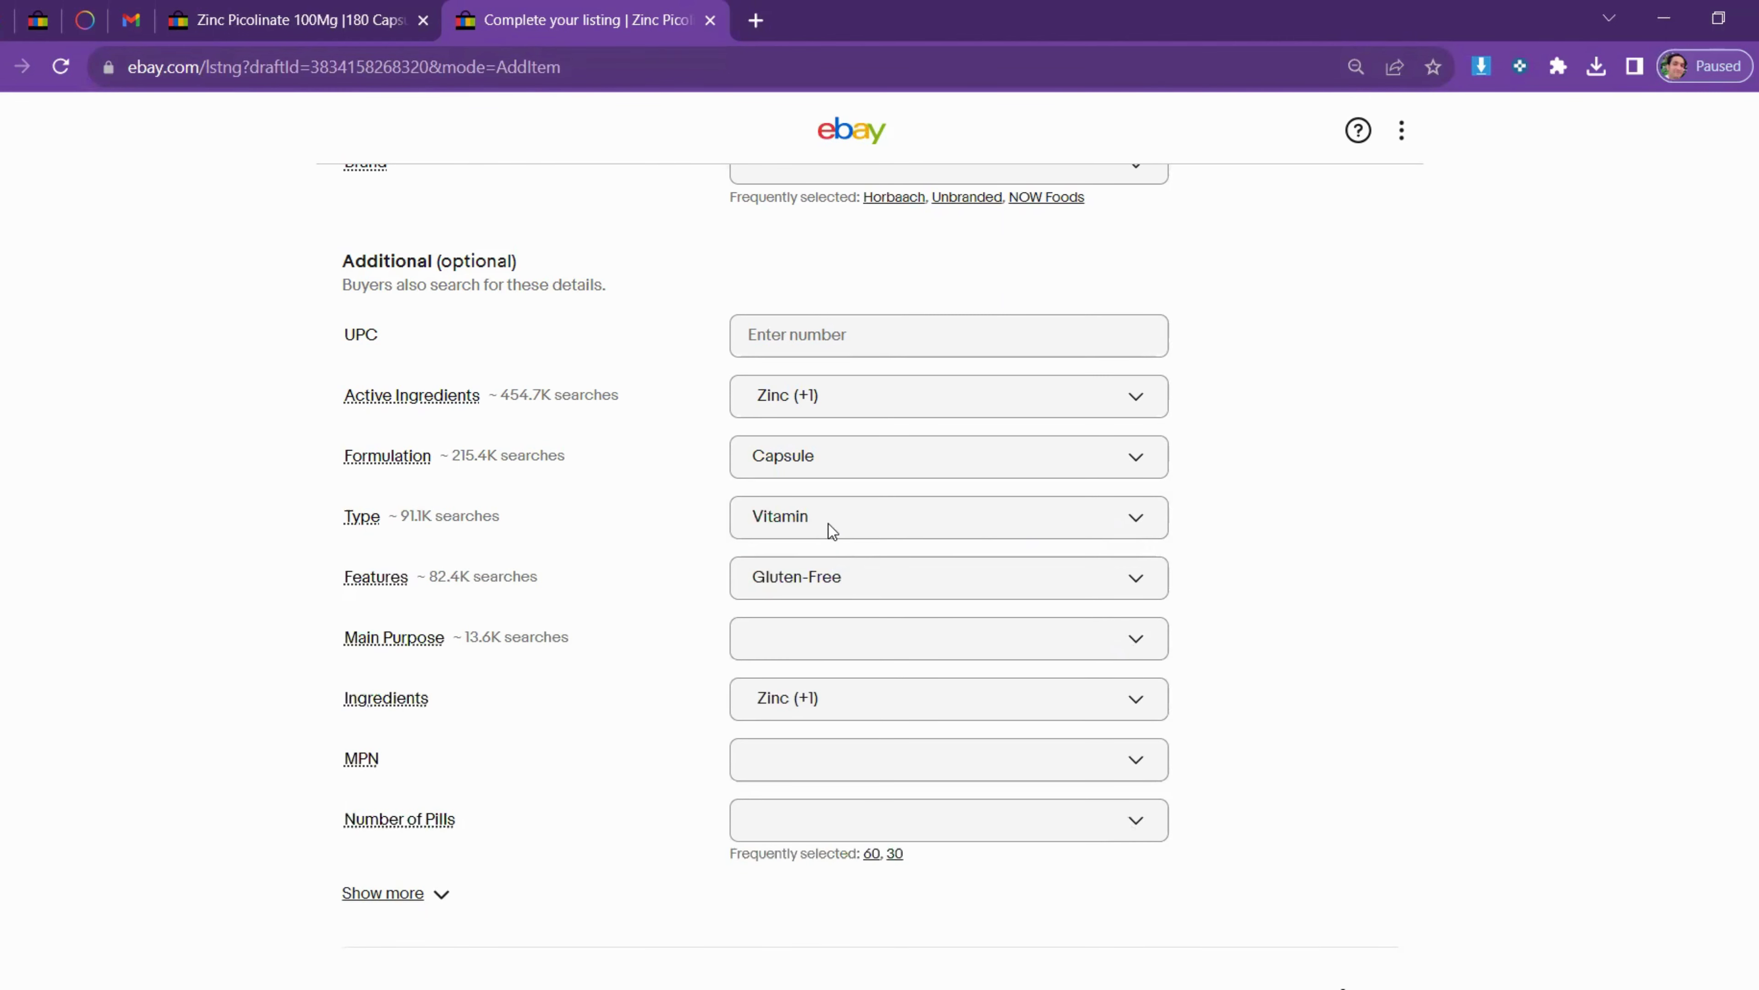
{"action": "left_click", "coordinate": [908, 516]}
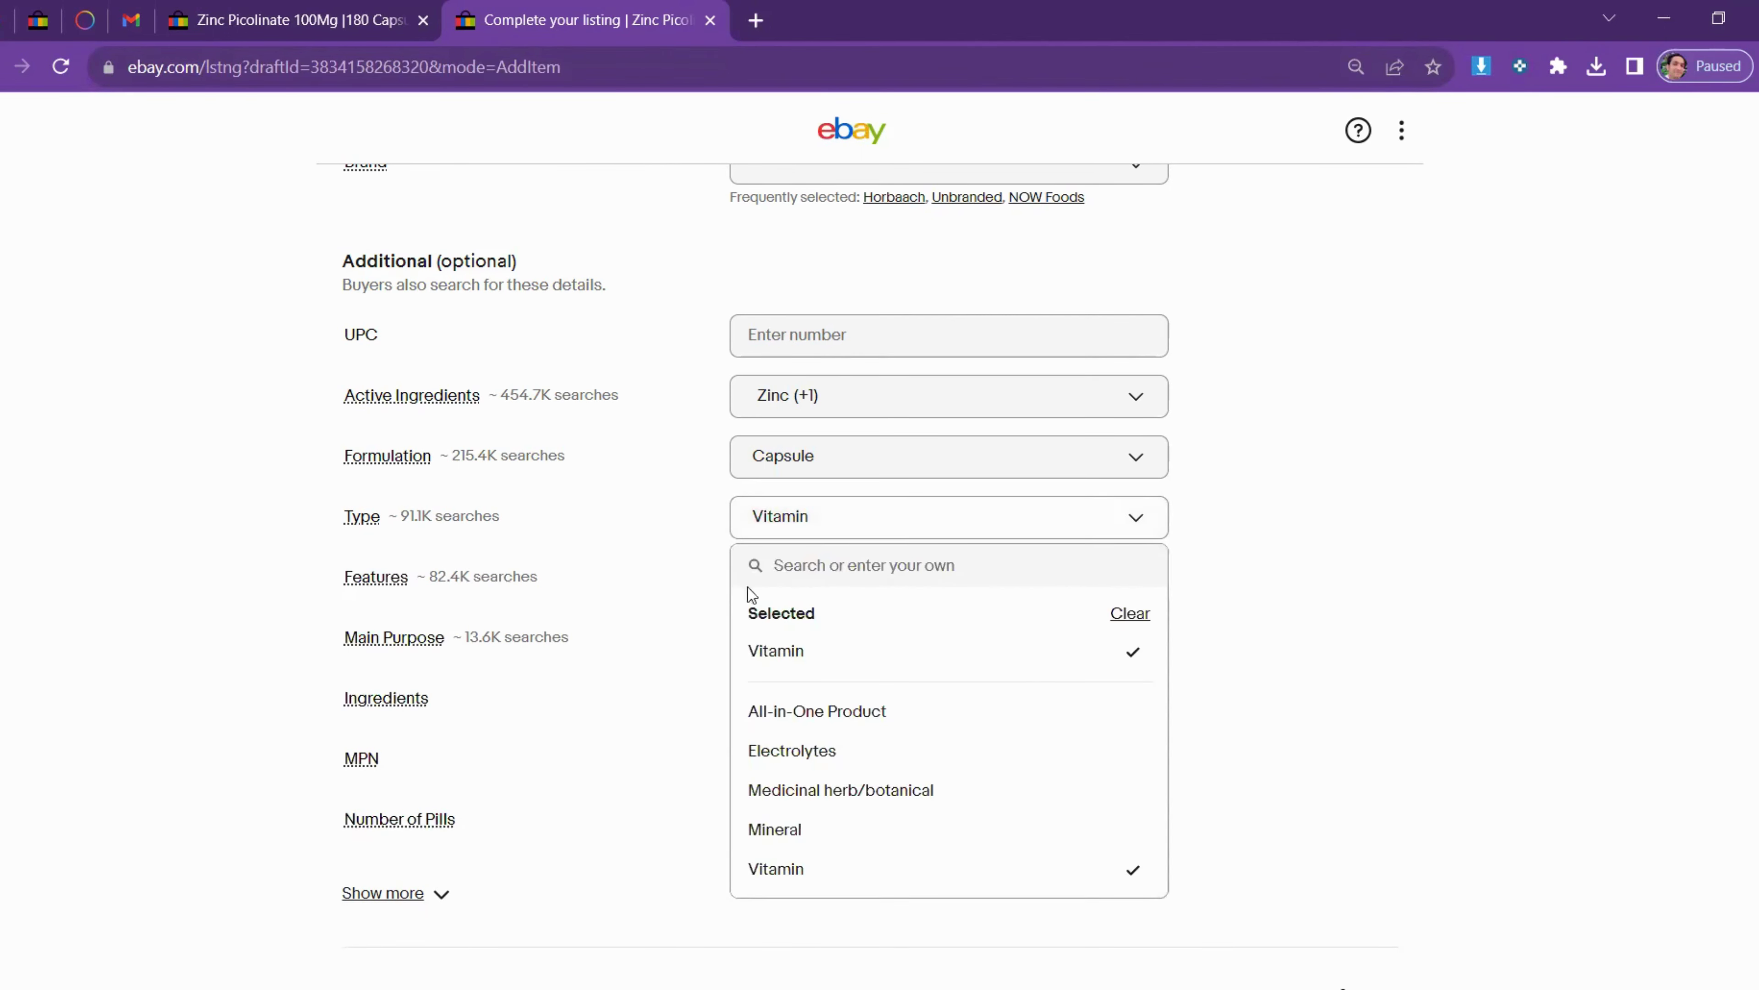
{"action": "left_click", "coordinate": [668, 588]}
- Look through the Main Purpose options in the item specifics without selecting any
{"action": "scroll", "coordinate": [671, 589], "scroll_direction": "down", "scroll_amount": 2}
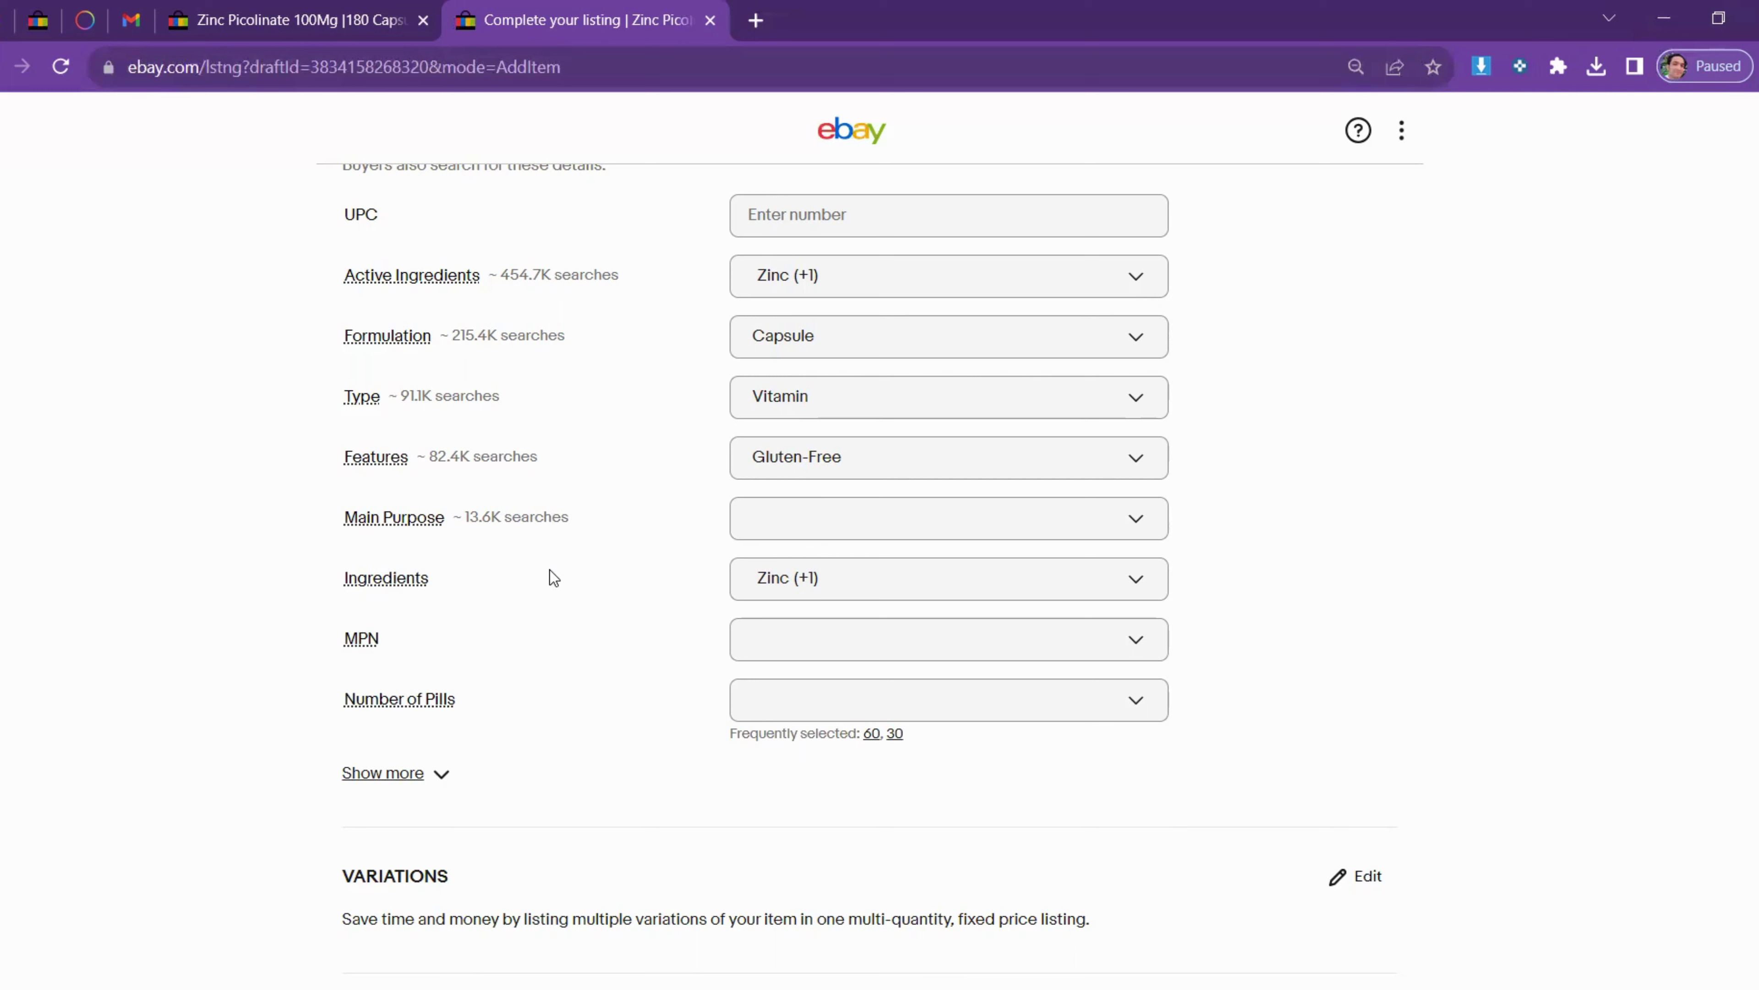
{"action": "left_click", "coordinate": [1004, 529]}
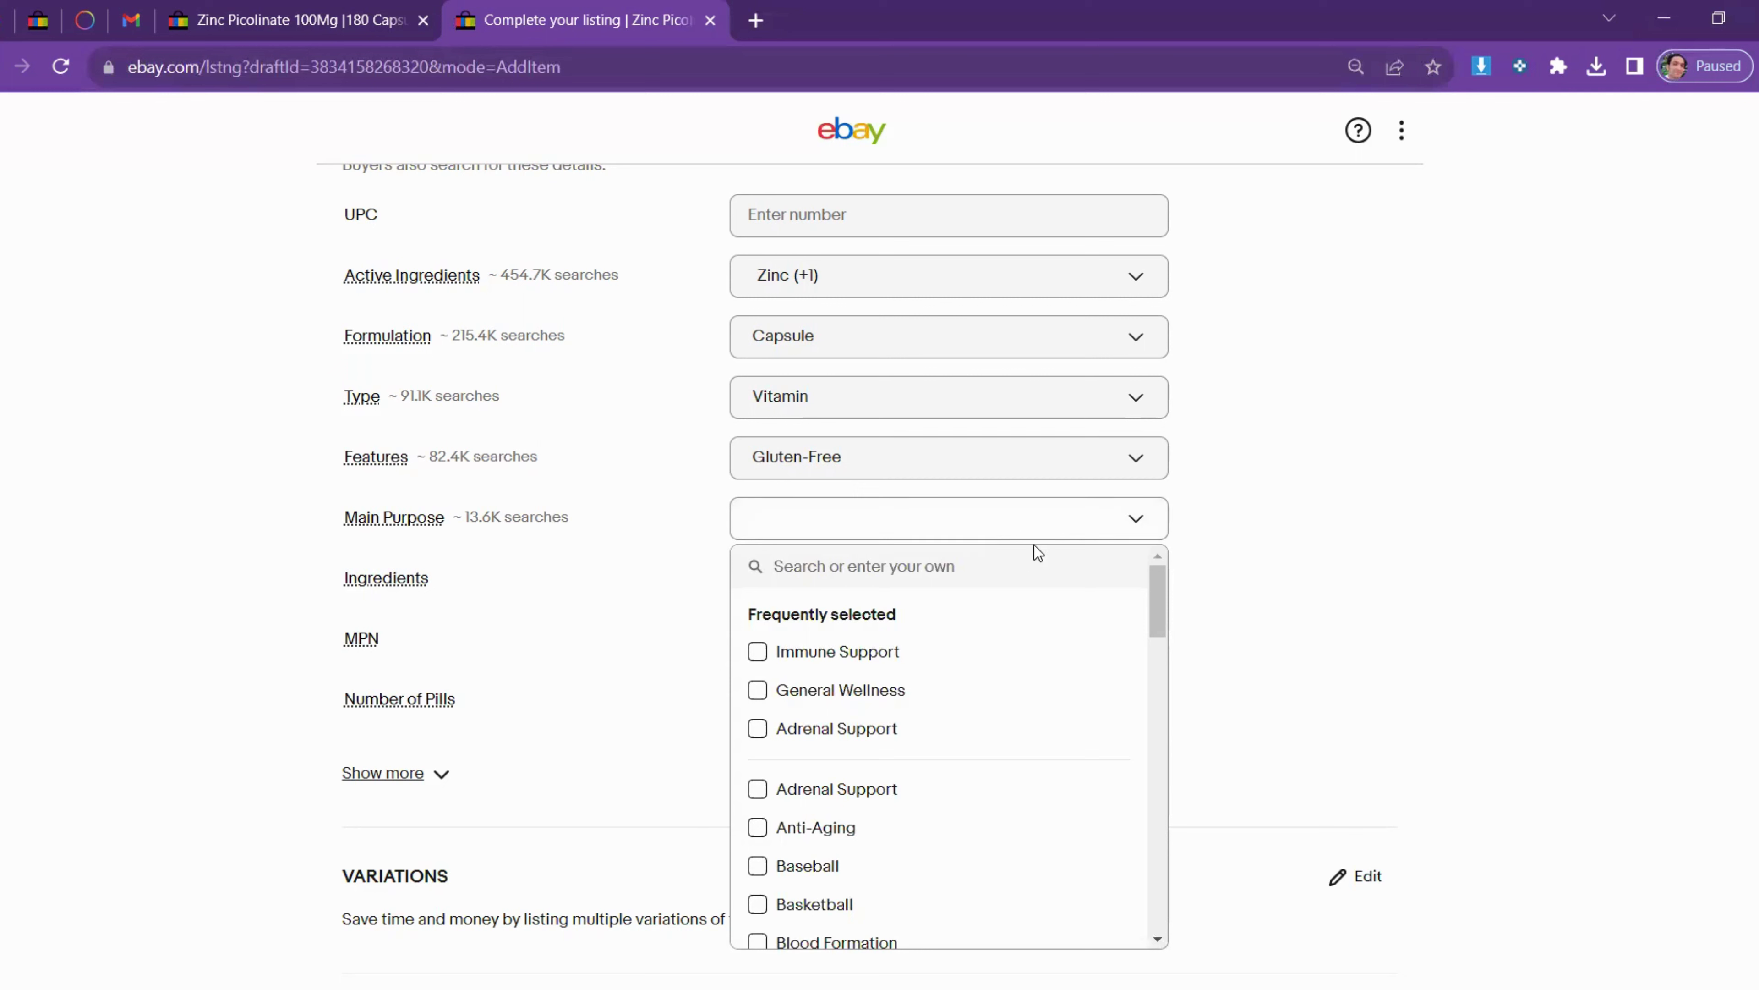
{"action": "scroll", "coordinate": [922, 670], "scroll_direction": "down", "scroll_amount": 10}
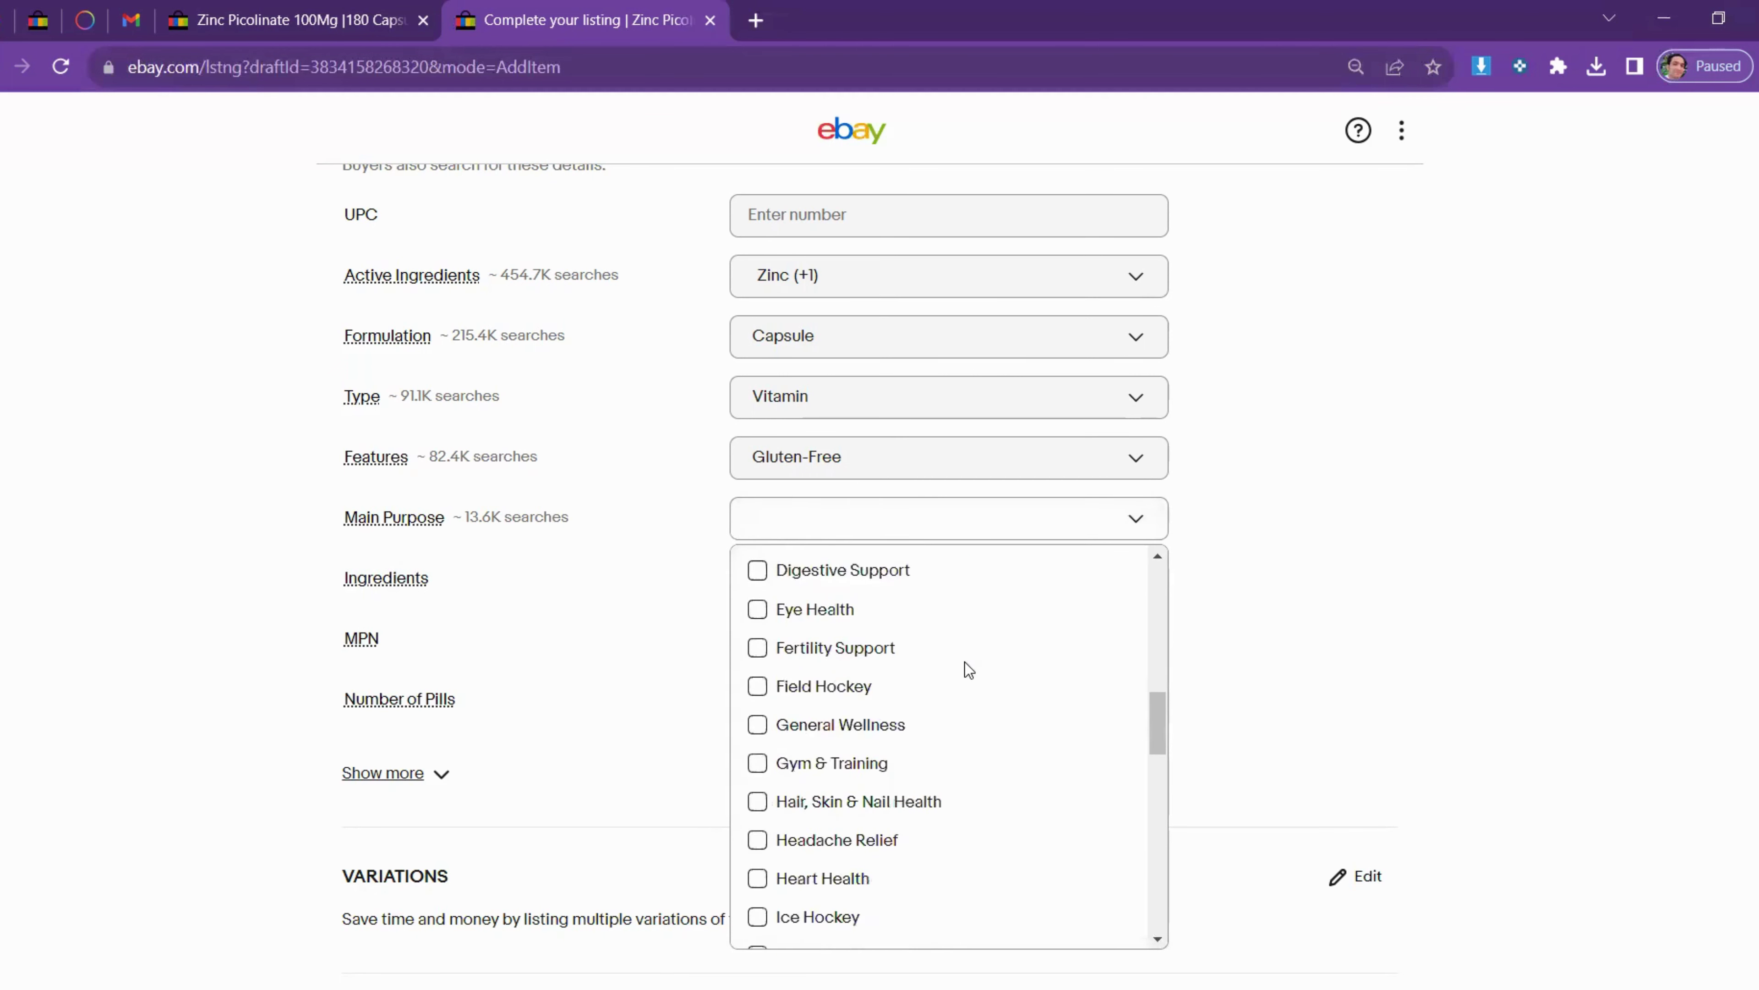
{"action": "scroll", "coordinate": [964, 663], "scroll_direction": "down", "scroll_amount": 1}
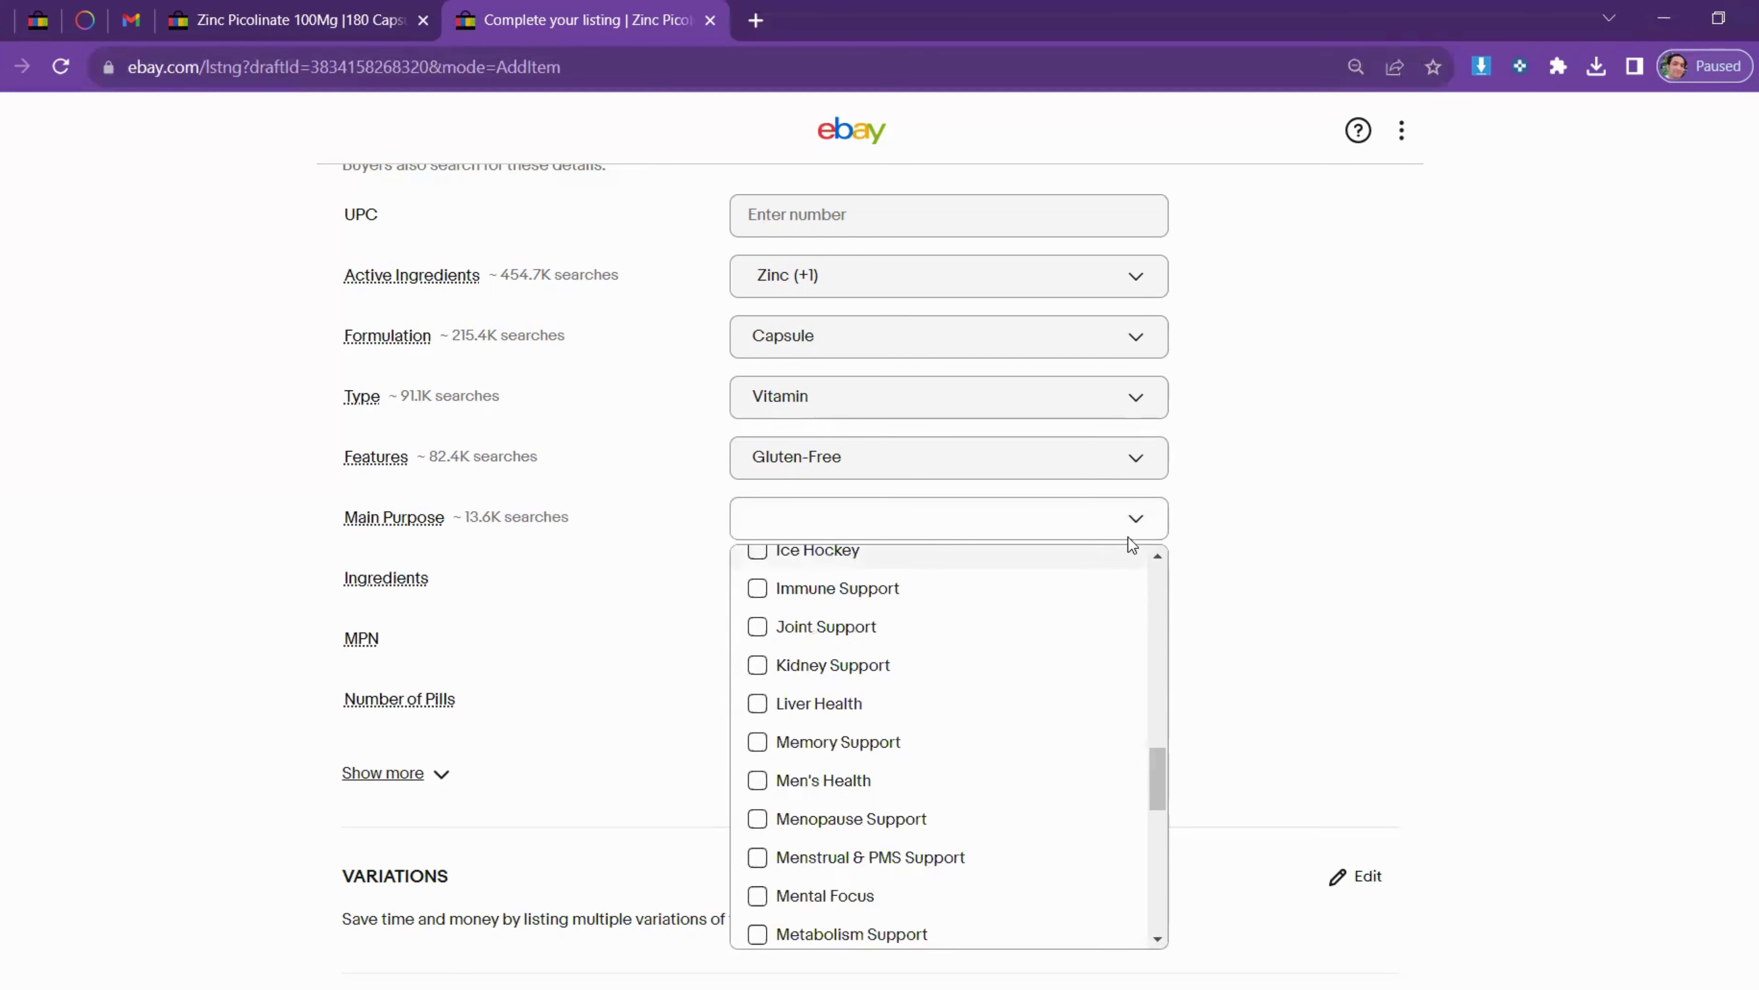
{"action": "left_click", "coordinate": [1133, 521]}
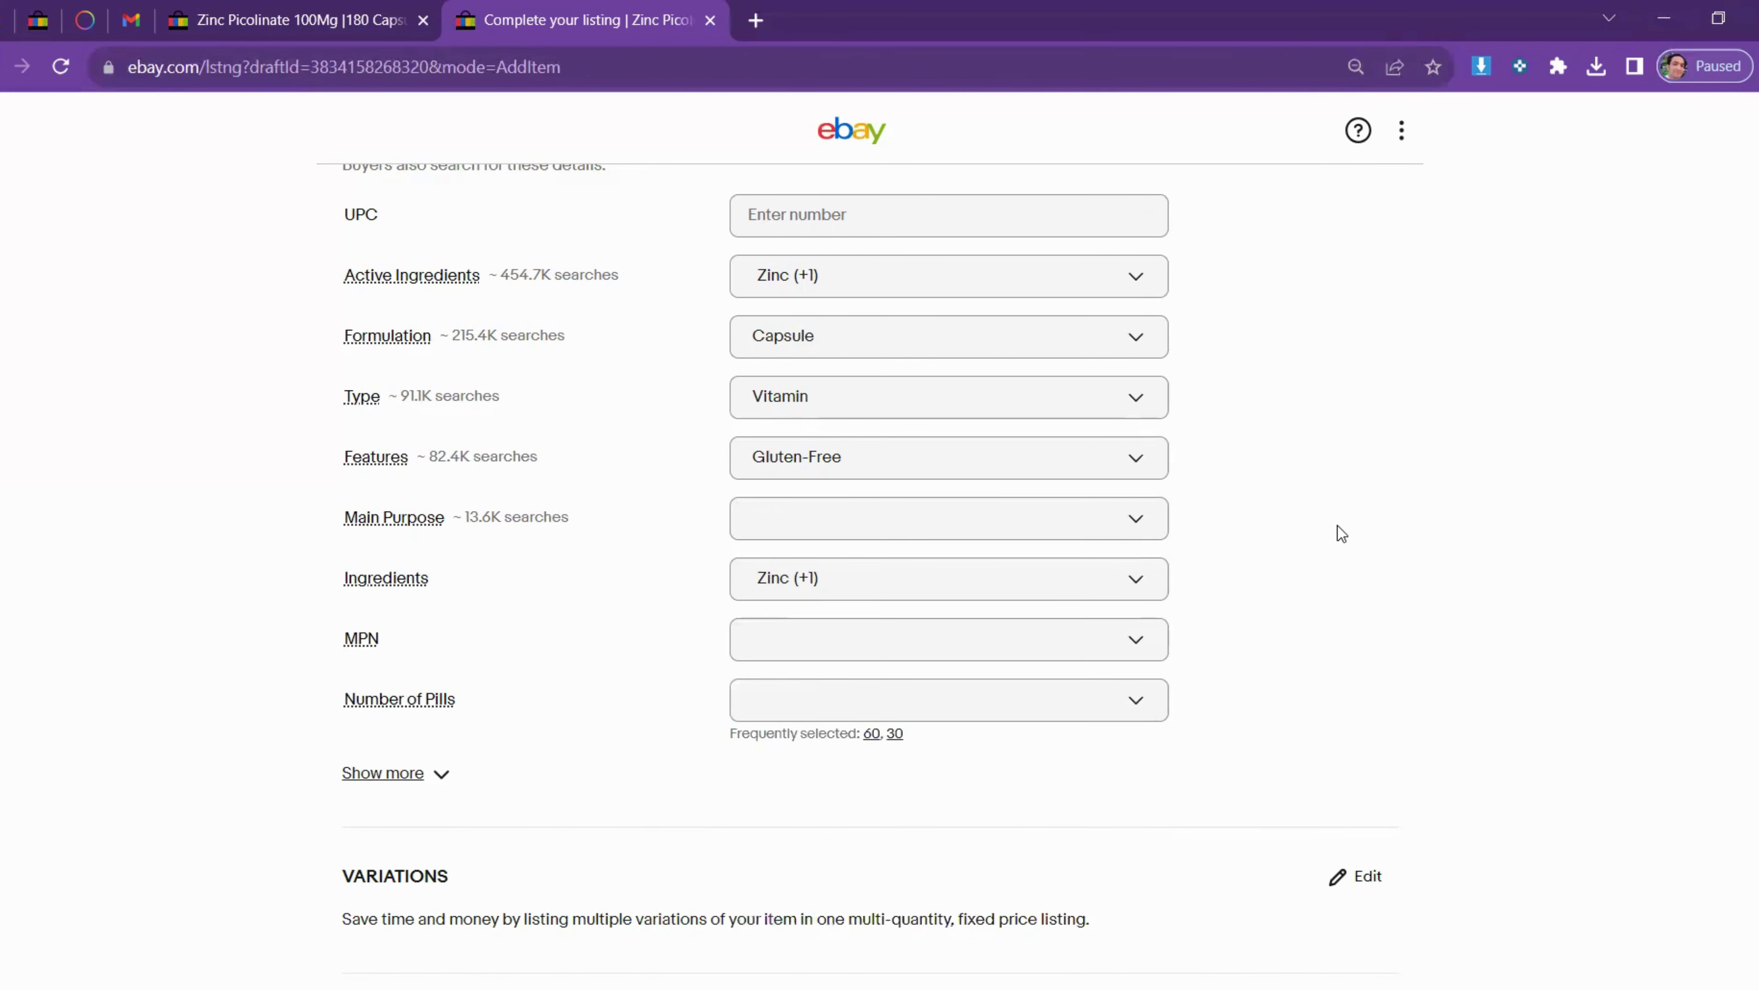
{"action": "scroll", "coordinate": [1337, 526], "scroll_direction": "down", "scroll_amount": 2}
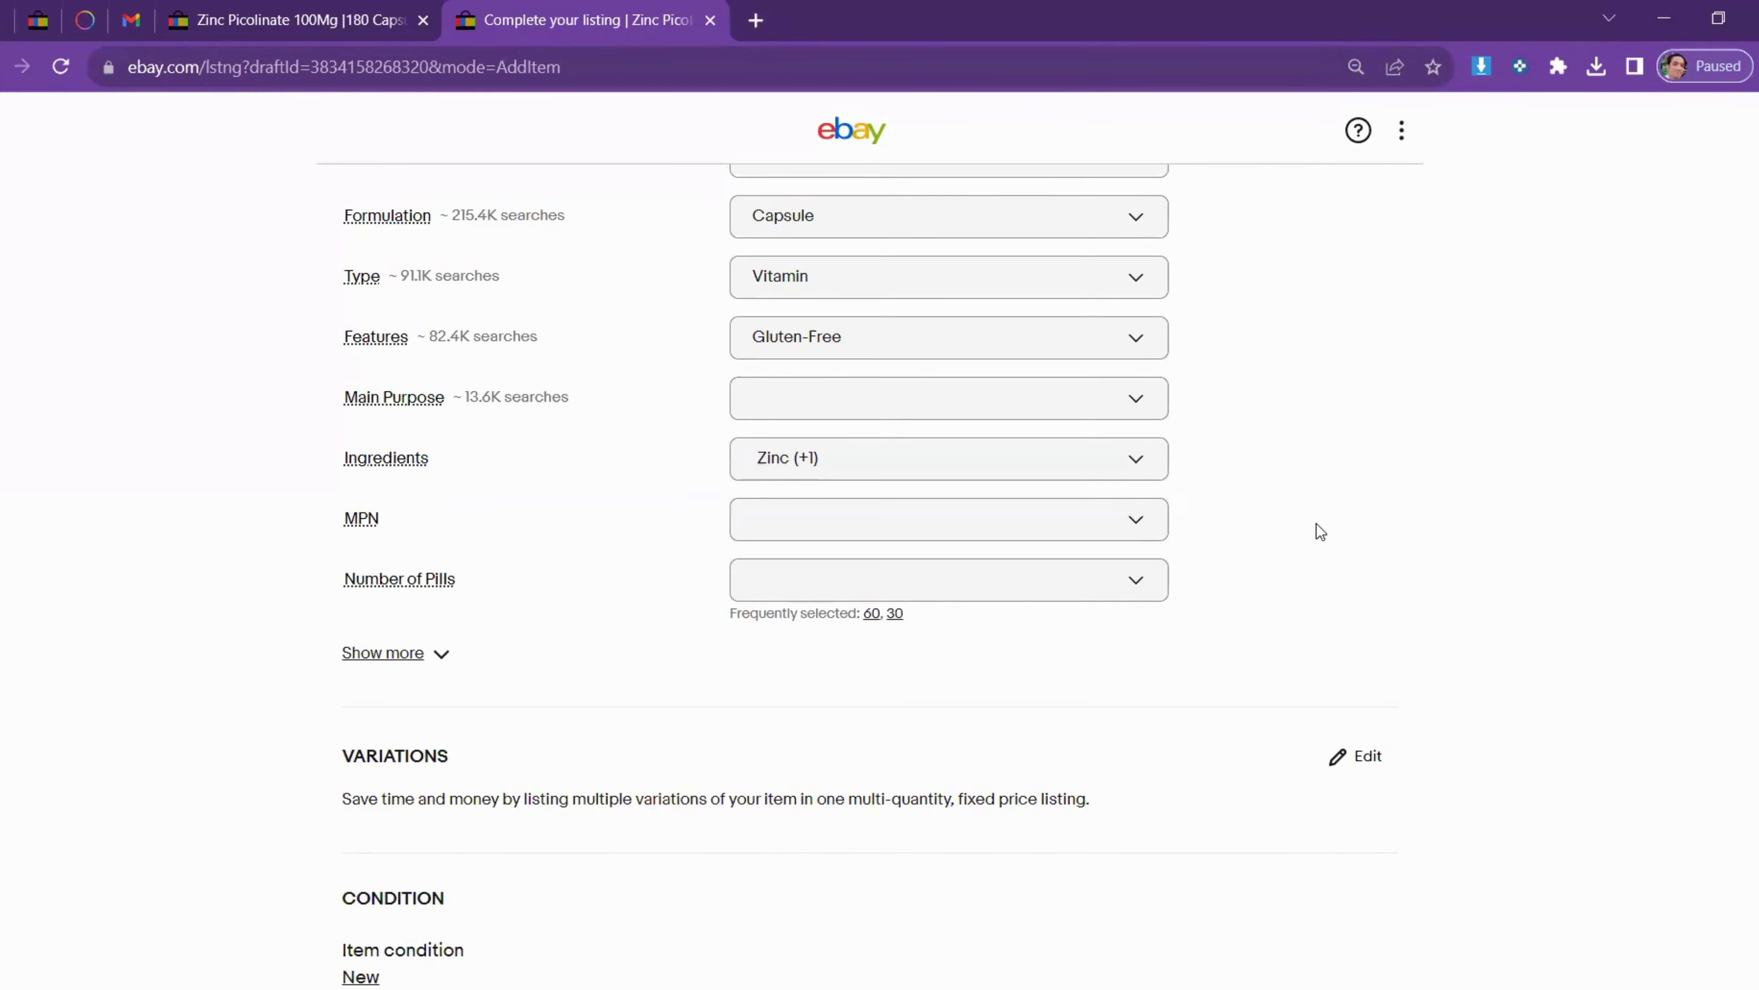
{"action": "left_click", "coordinate": [1146, 399]}
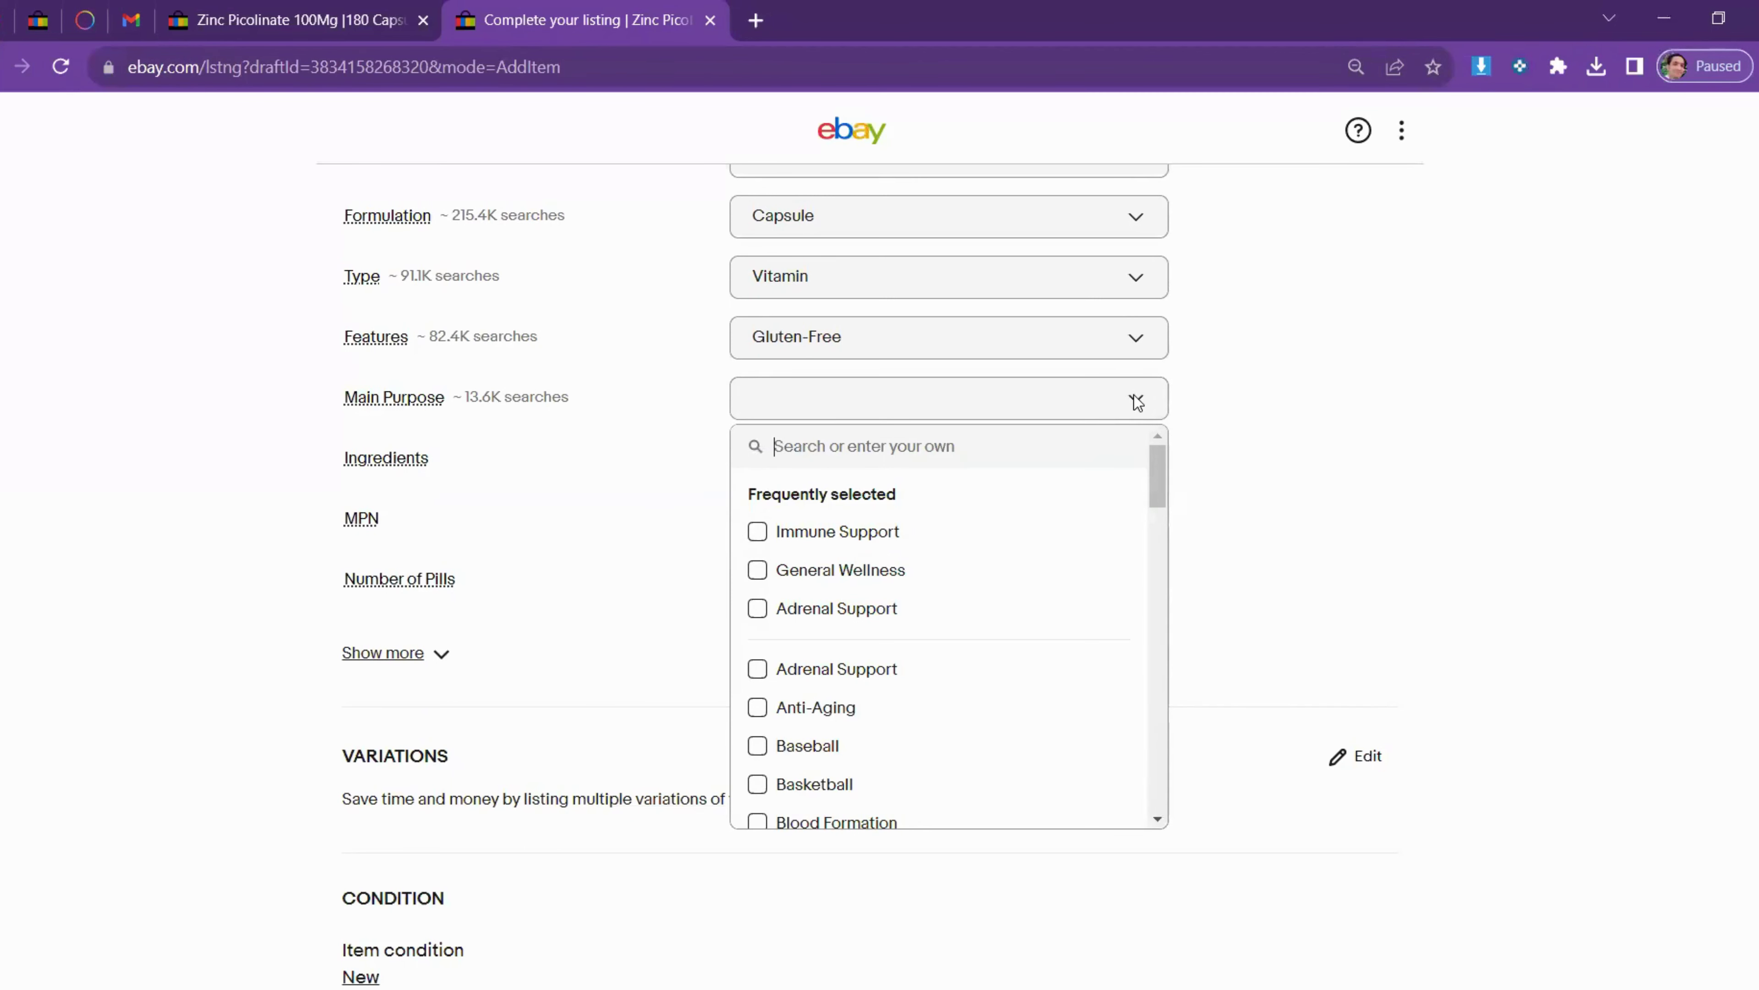
{"action": "scroll", "coordinate": [1171, 456], "scroll_direction": "up", "scroll_amount": 12}
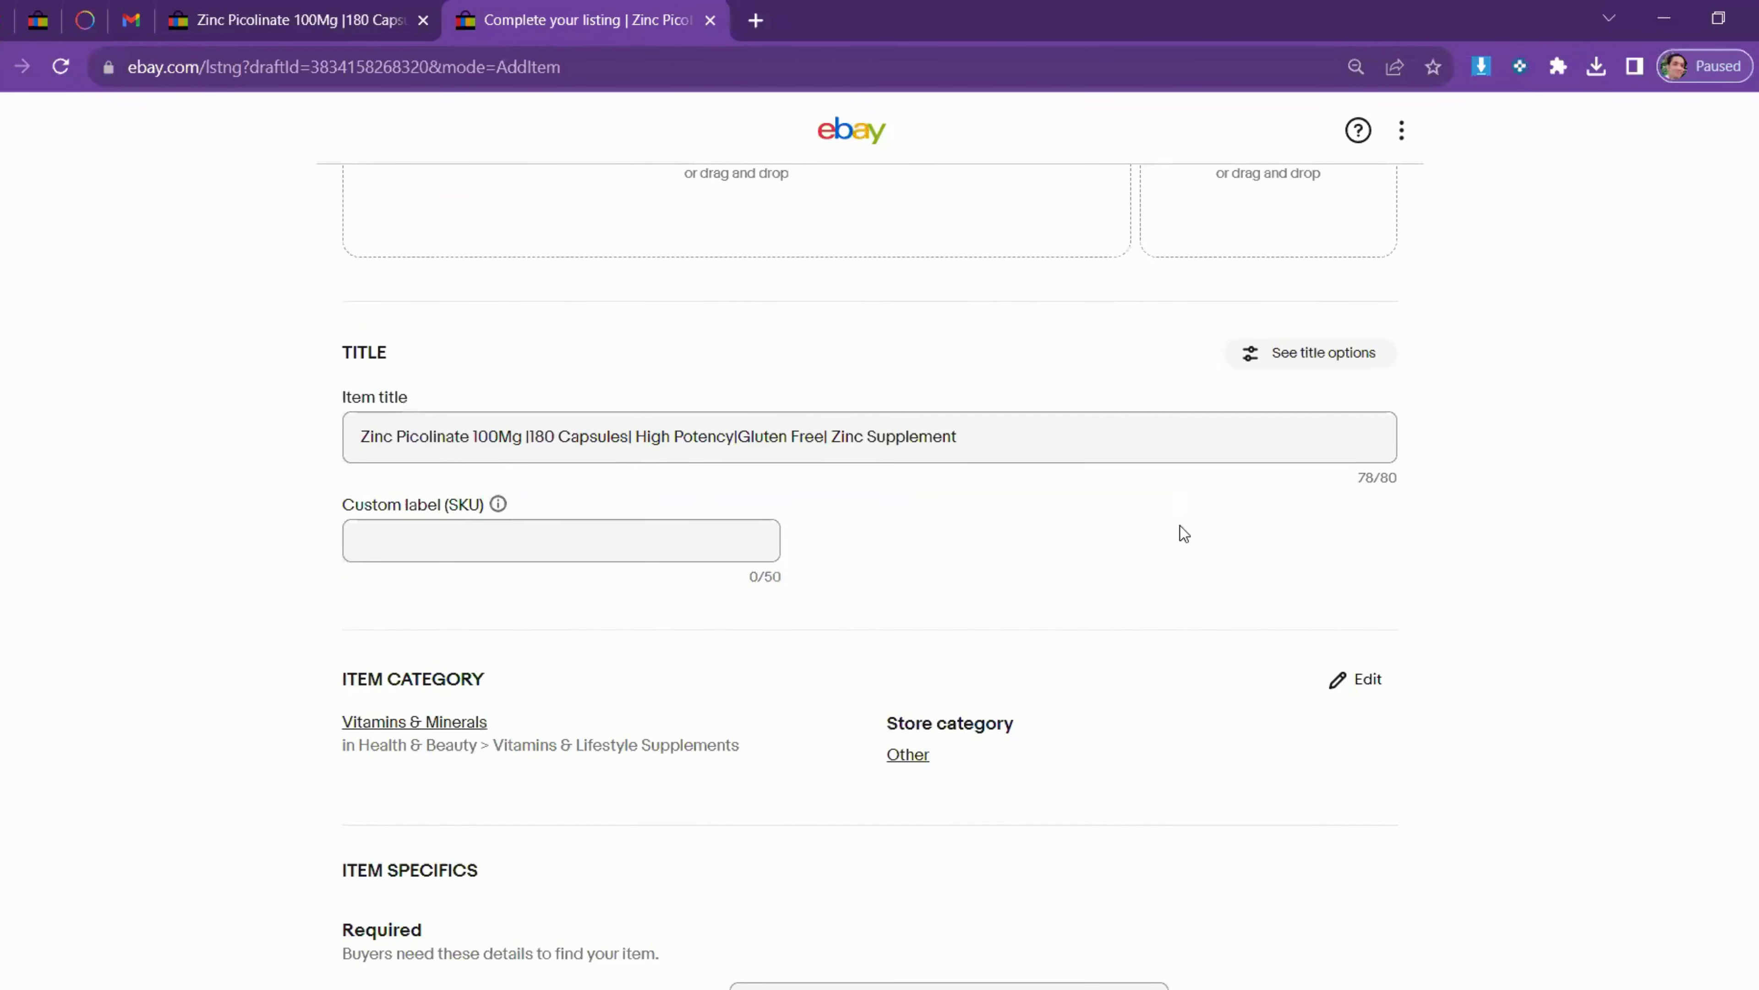
{"action": "scroll", "coordinate": [1044, 530], "scroll_direction": "down", "scroll_amount": 12}
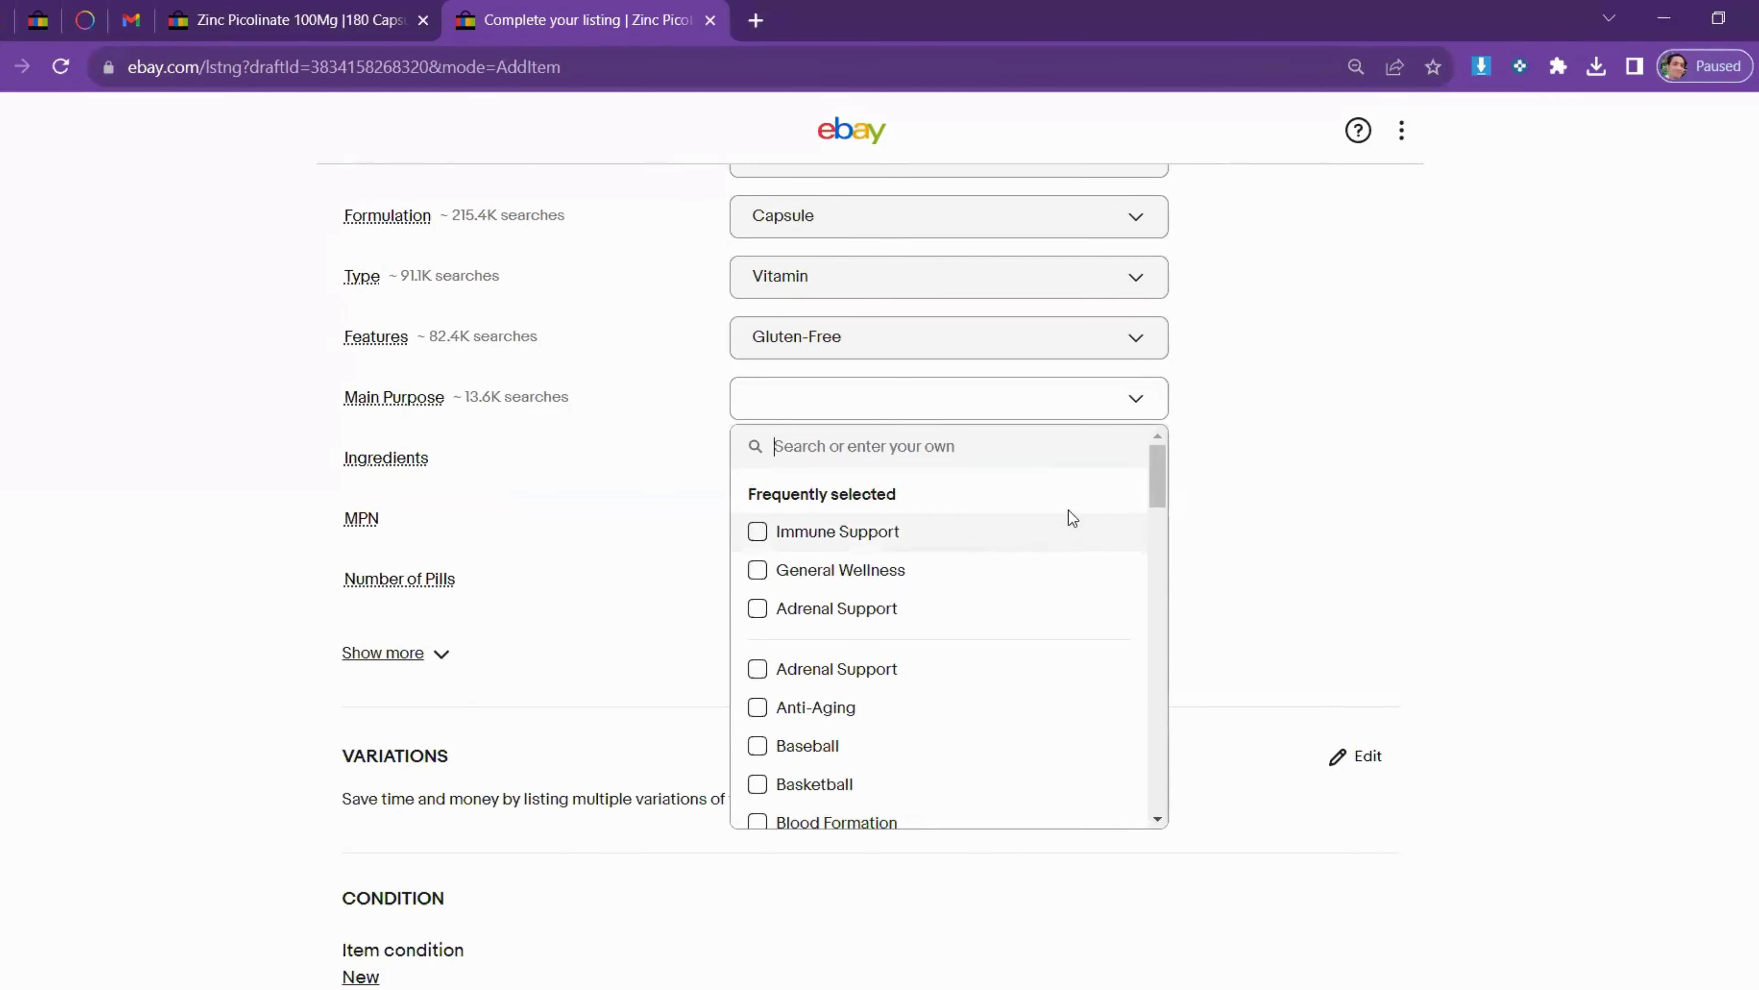
{"action": "left_click", "coordinate": [1136, 402]}
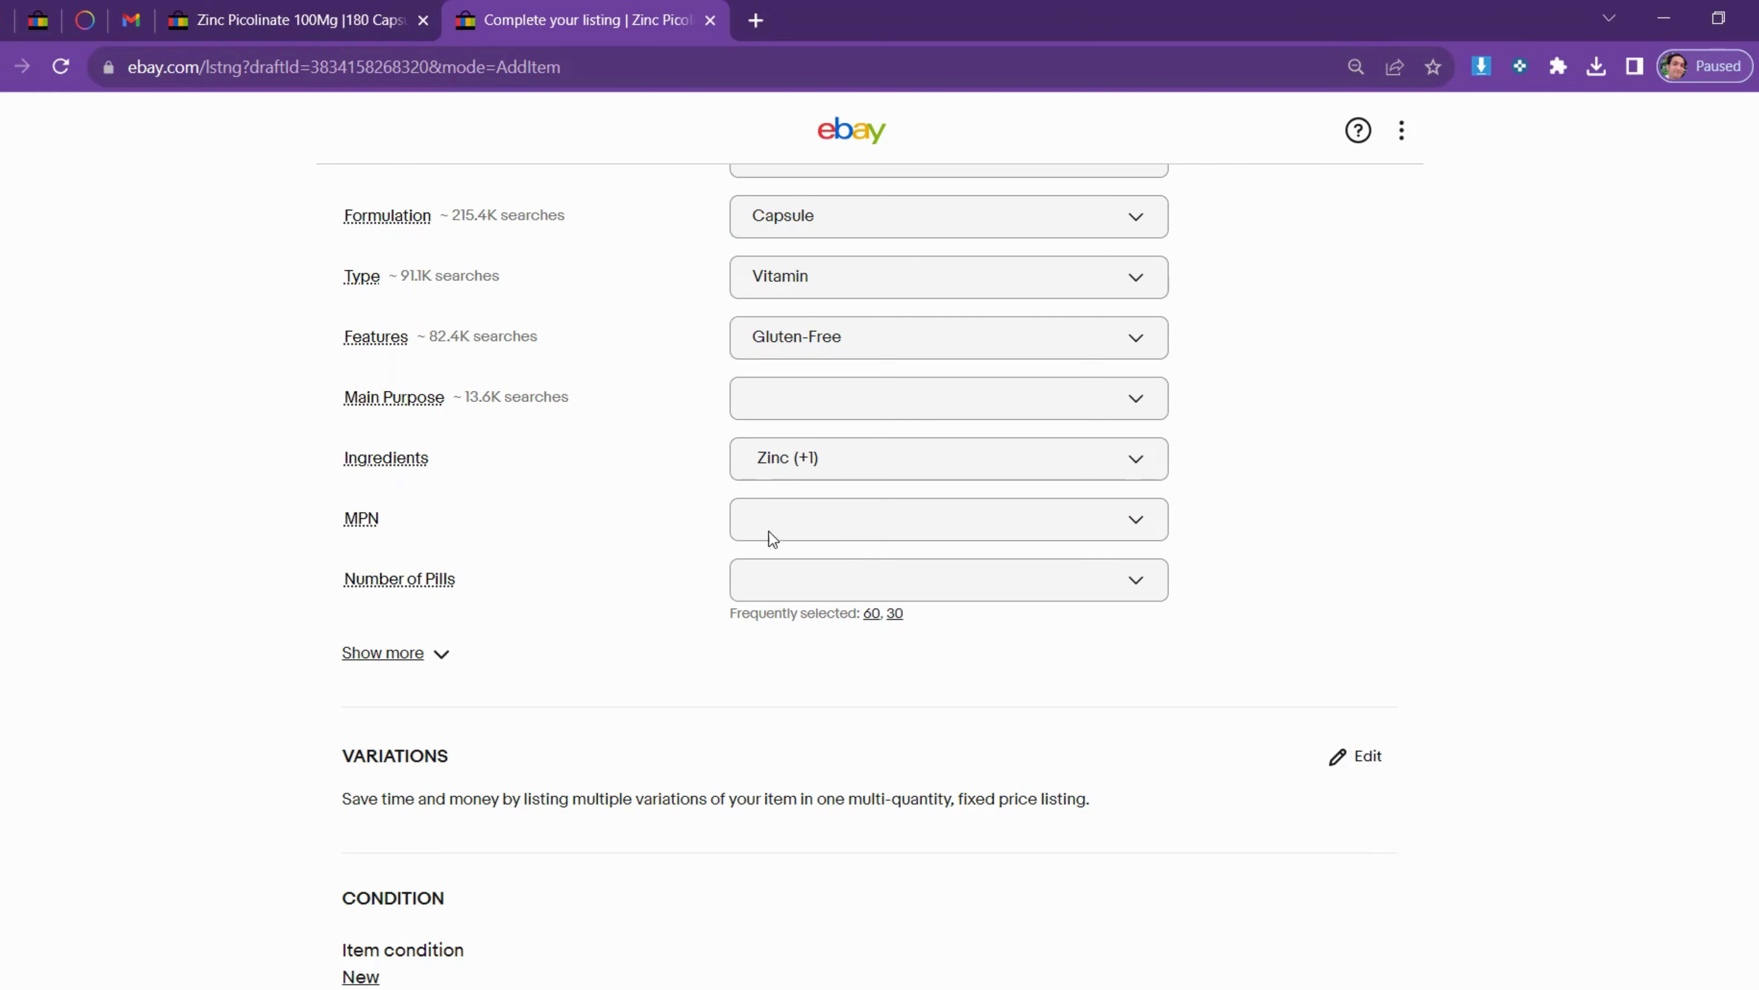
- Show the additional item specifics and review the optional fields from Department down to Unit Type
{"action": "mouse_move", "coordinate": [357, 528]}
{"action": "scroll", "coordinate": [427, 385], "scroll_direction": "down", "scroll_amount": 5}
{"action": "left_click", "coordinate": [441, 284]}
{"action": "scroll", "coordinate": [503, 459], "scroll_direction": "down", "scroll_amount": 3}
{"action": "scroll", "coordinate": [504, 461], "scroll_direction": "up", "scroll_amount": 3}
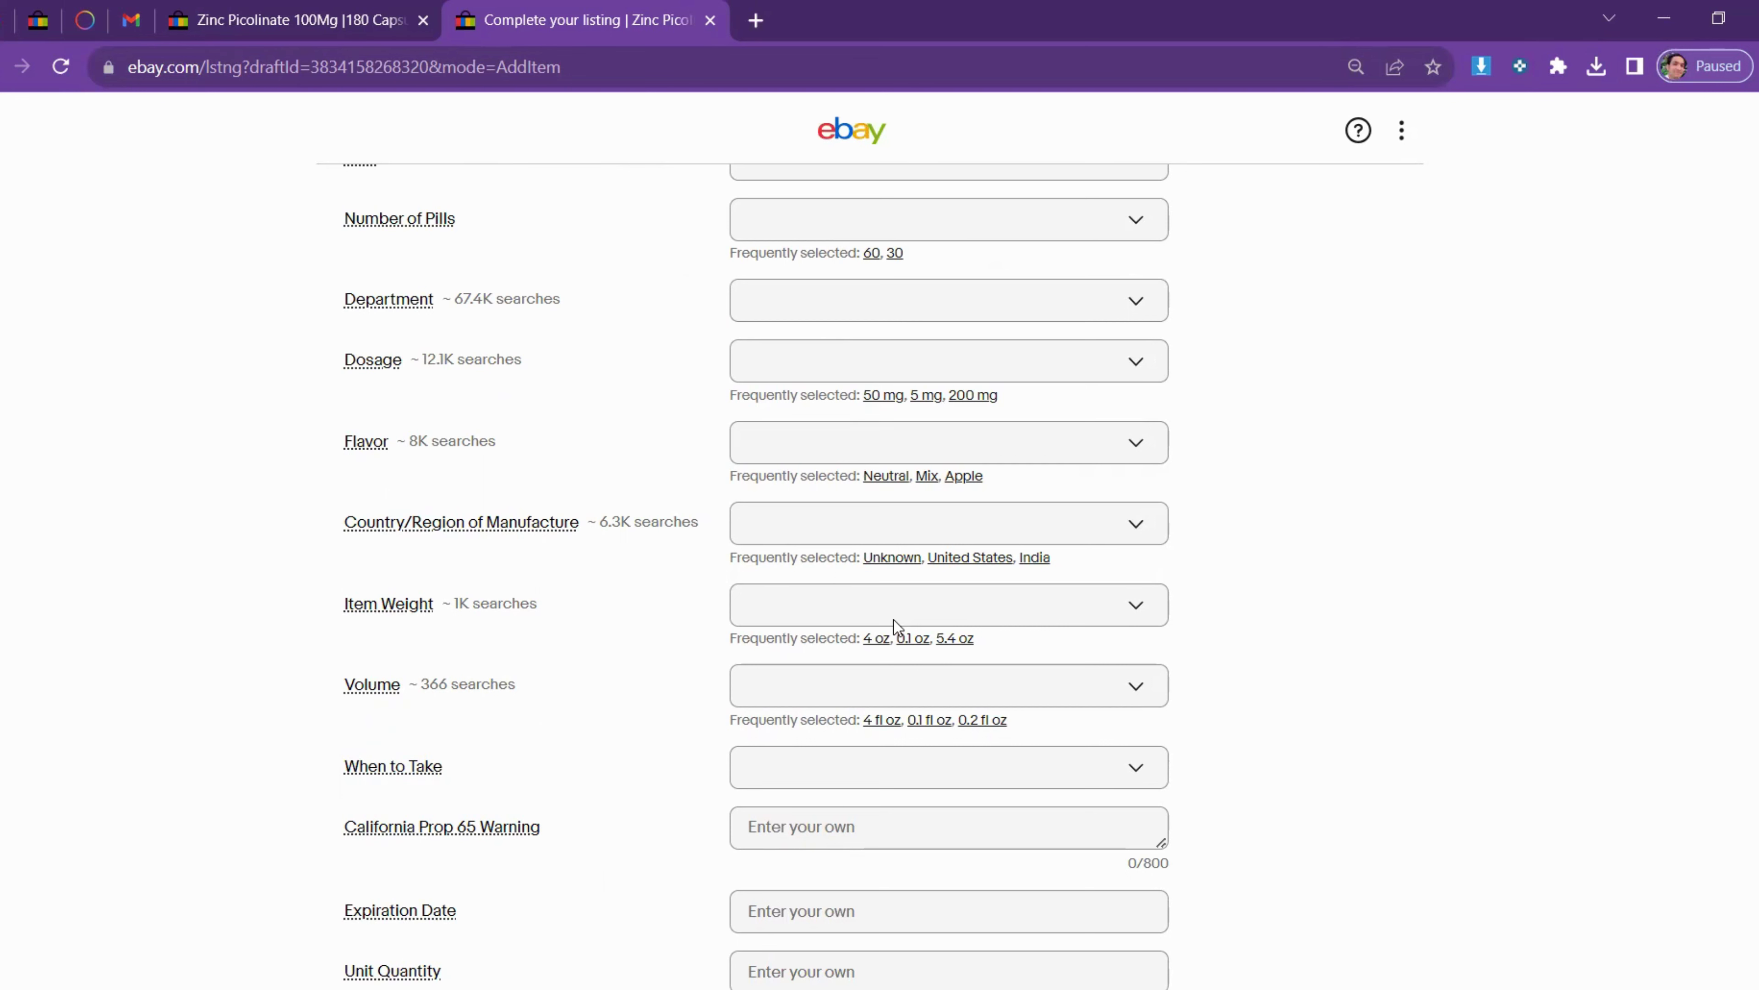
{"action": "scroll", "coordinate": [1554, 555], "scroll_direction": "down", "scroll_amount": 4}
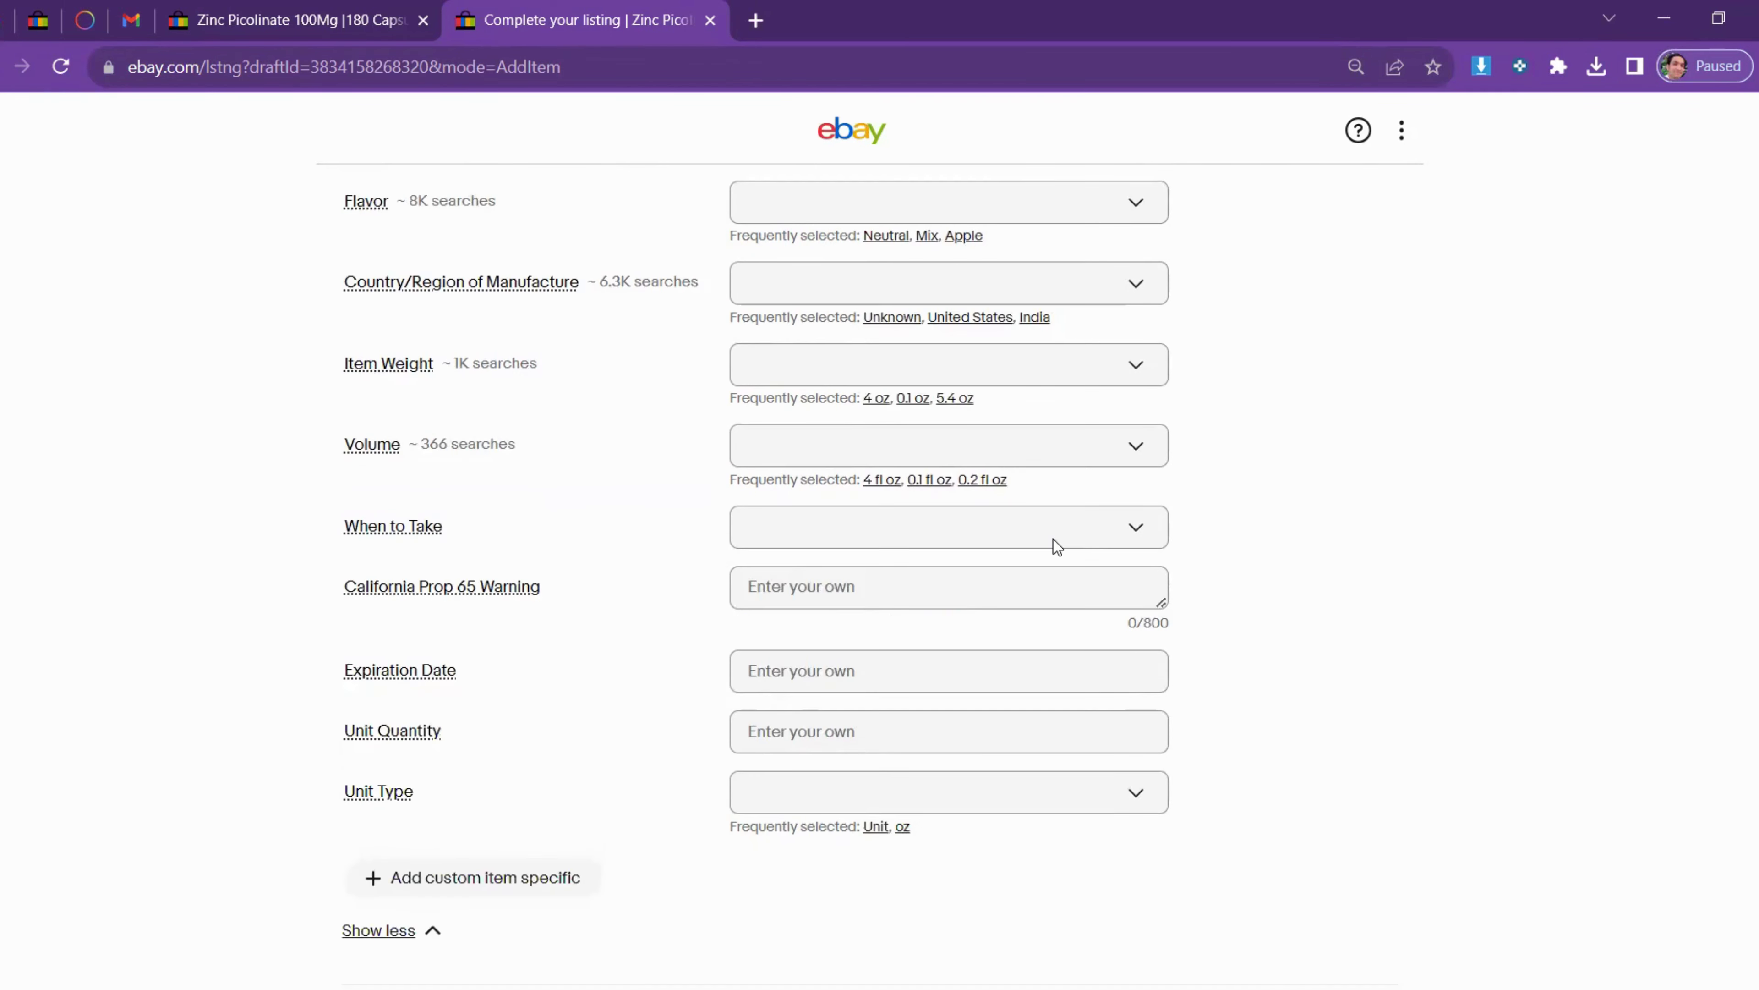
- Review the remaining optional item specifics from Volume to Unit Type and the Variations section below them
{"action": "scroll", "coordinate": [1051, 540], "scroll_direction": "down", "scroll_amount": 3}
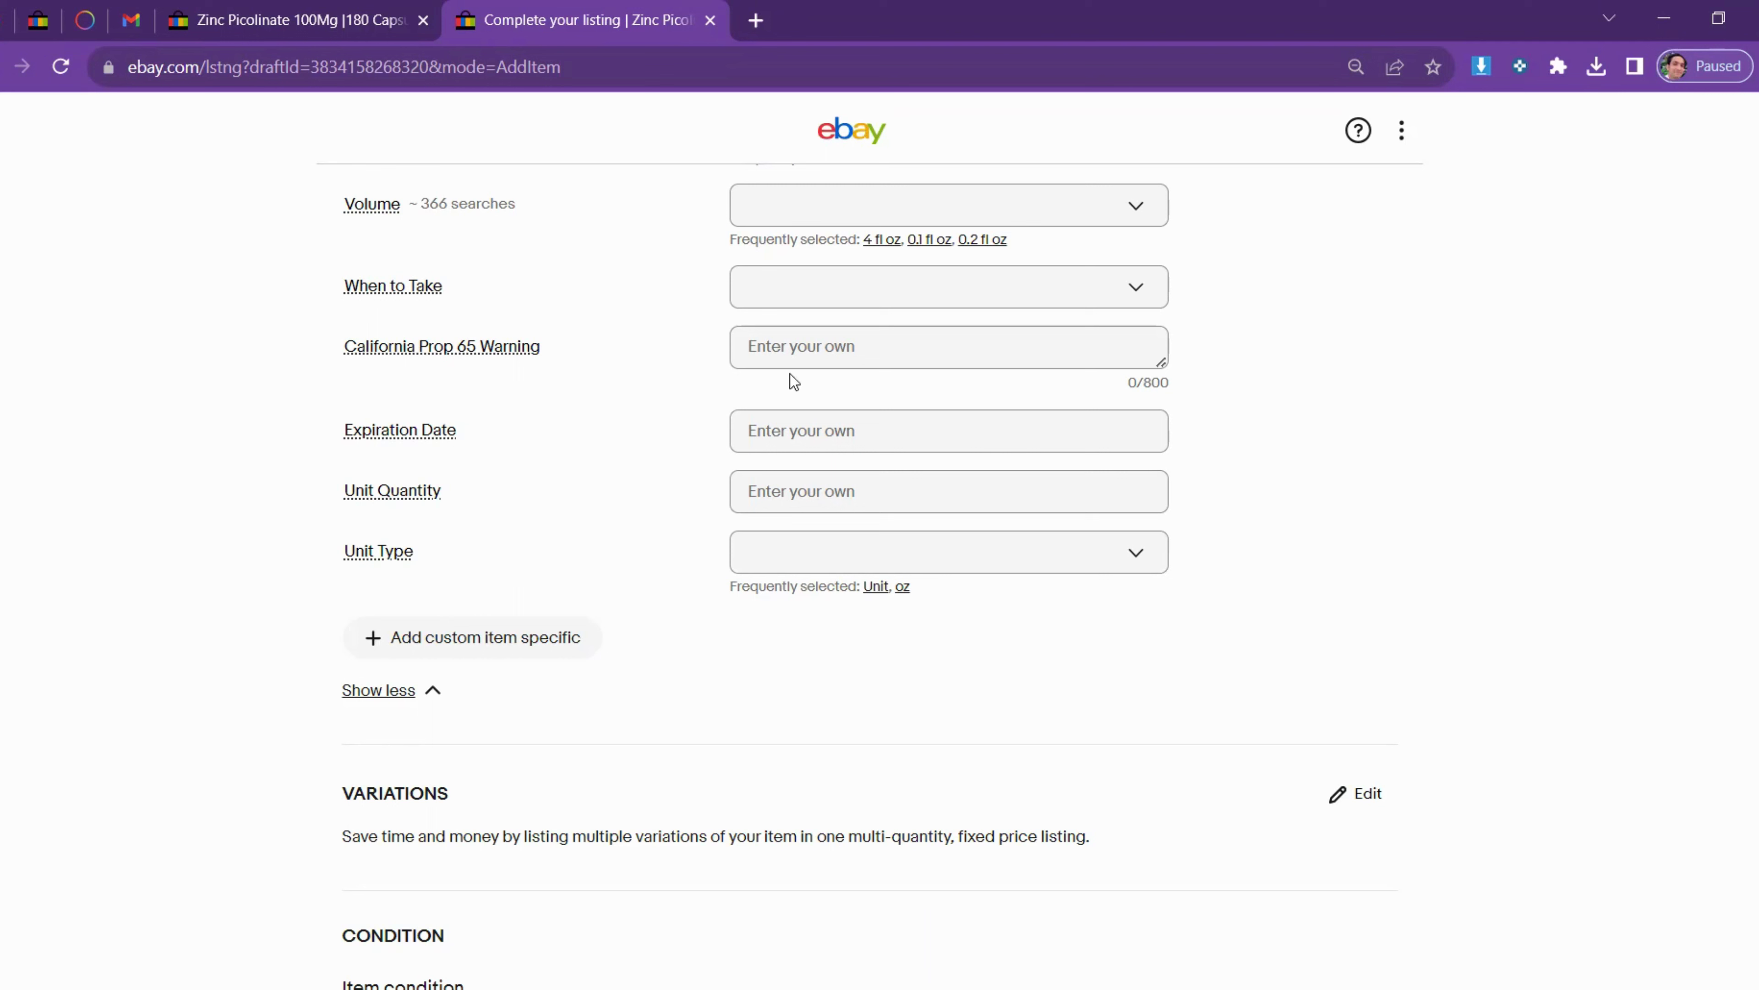
{"action": "mouse_move", "coordinate": [388, 445]}
{"action": "scroll", "coordinate": [740, 620], "scroll_direction": "down", "scroll_amount": 3}
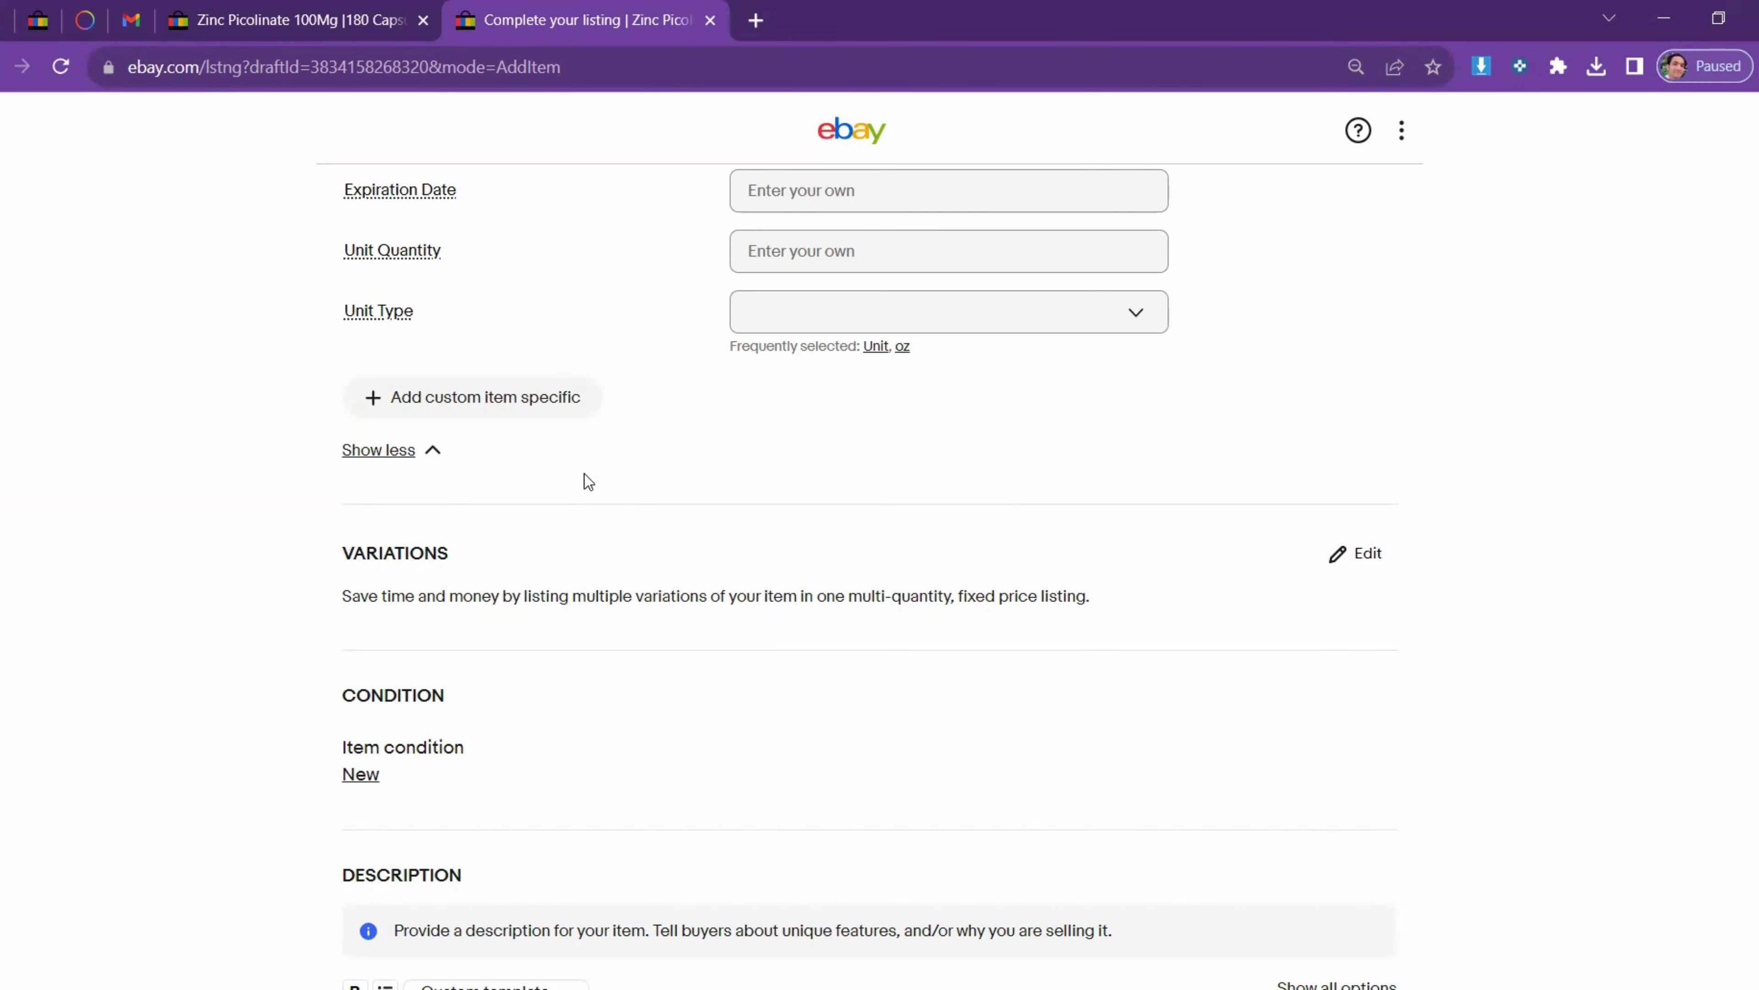
{"action": "scroll", "coordinate": [686, 509], "scroll_direction": "up", "scroll_amount": 5}
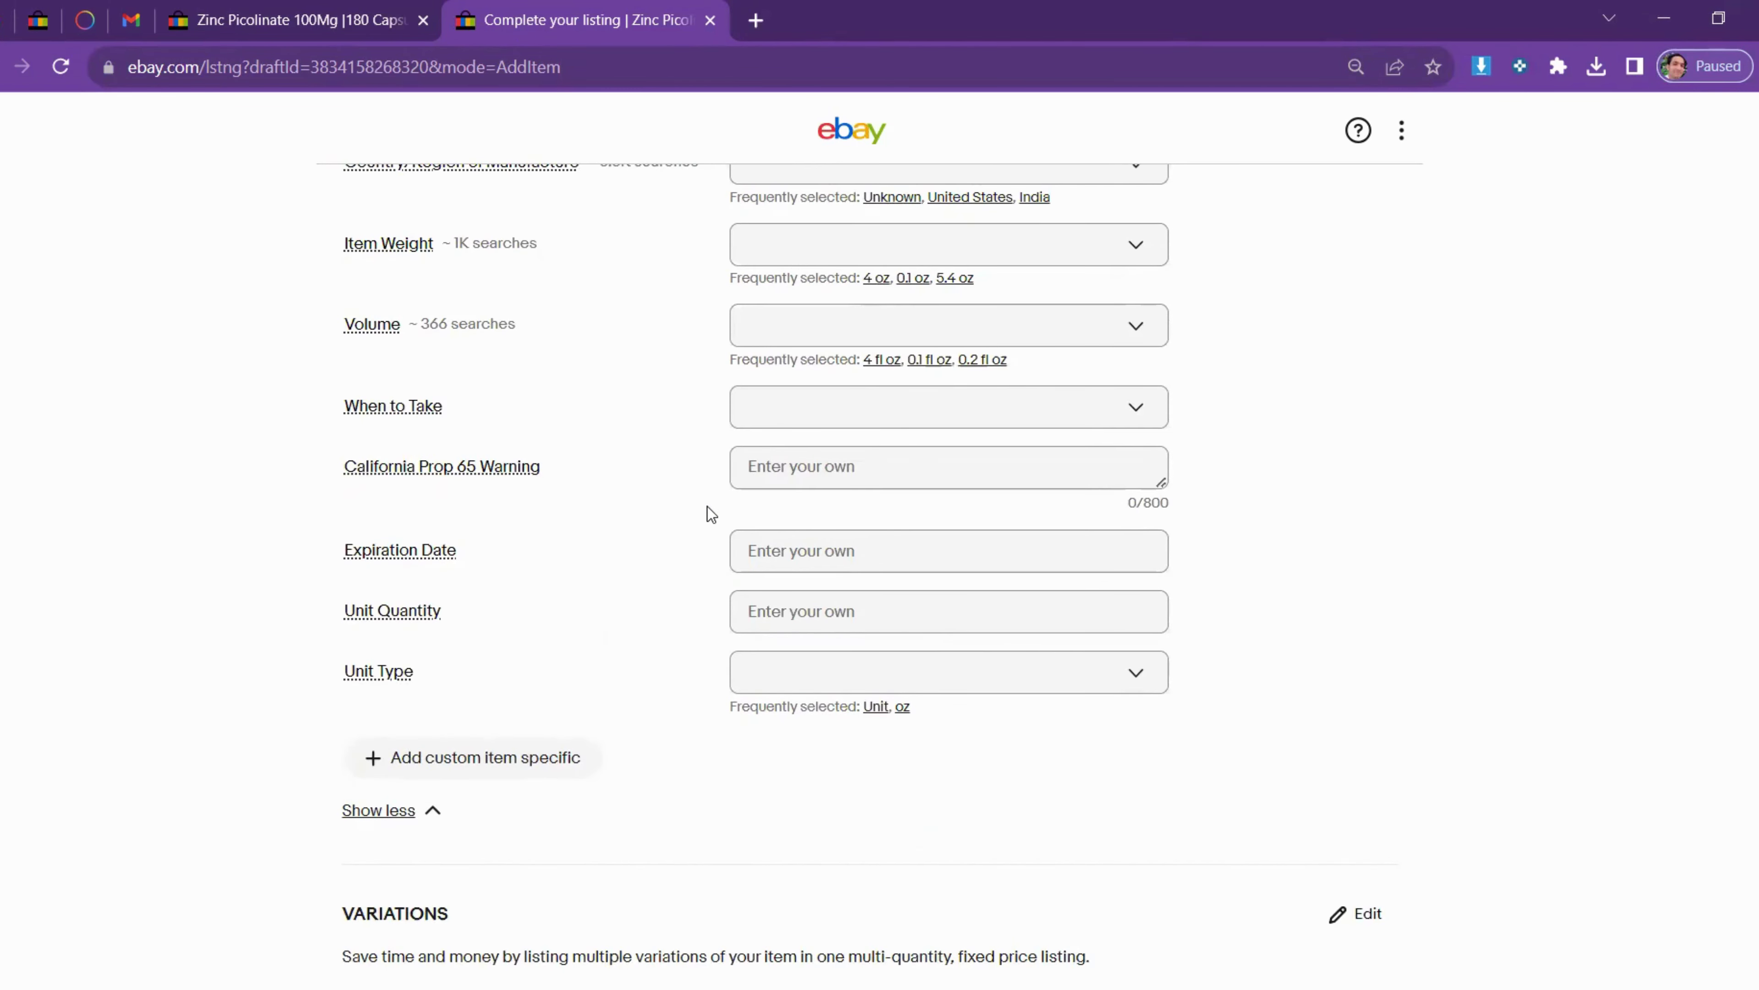
{"action": "scroll", "coordinate": [707, 513], "scroll_direction": "down", "scroll_amount": 5}
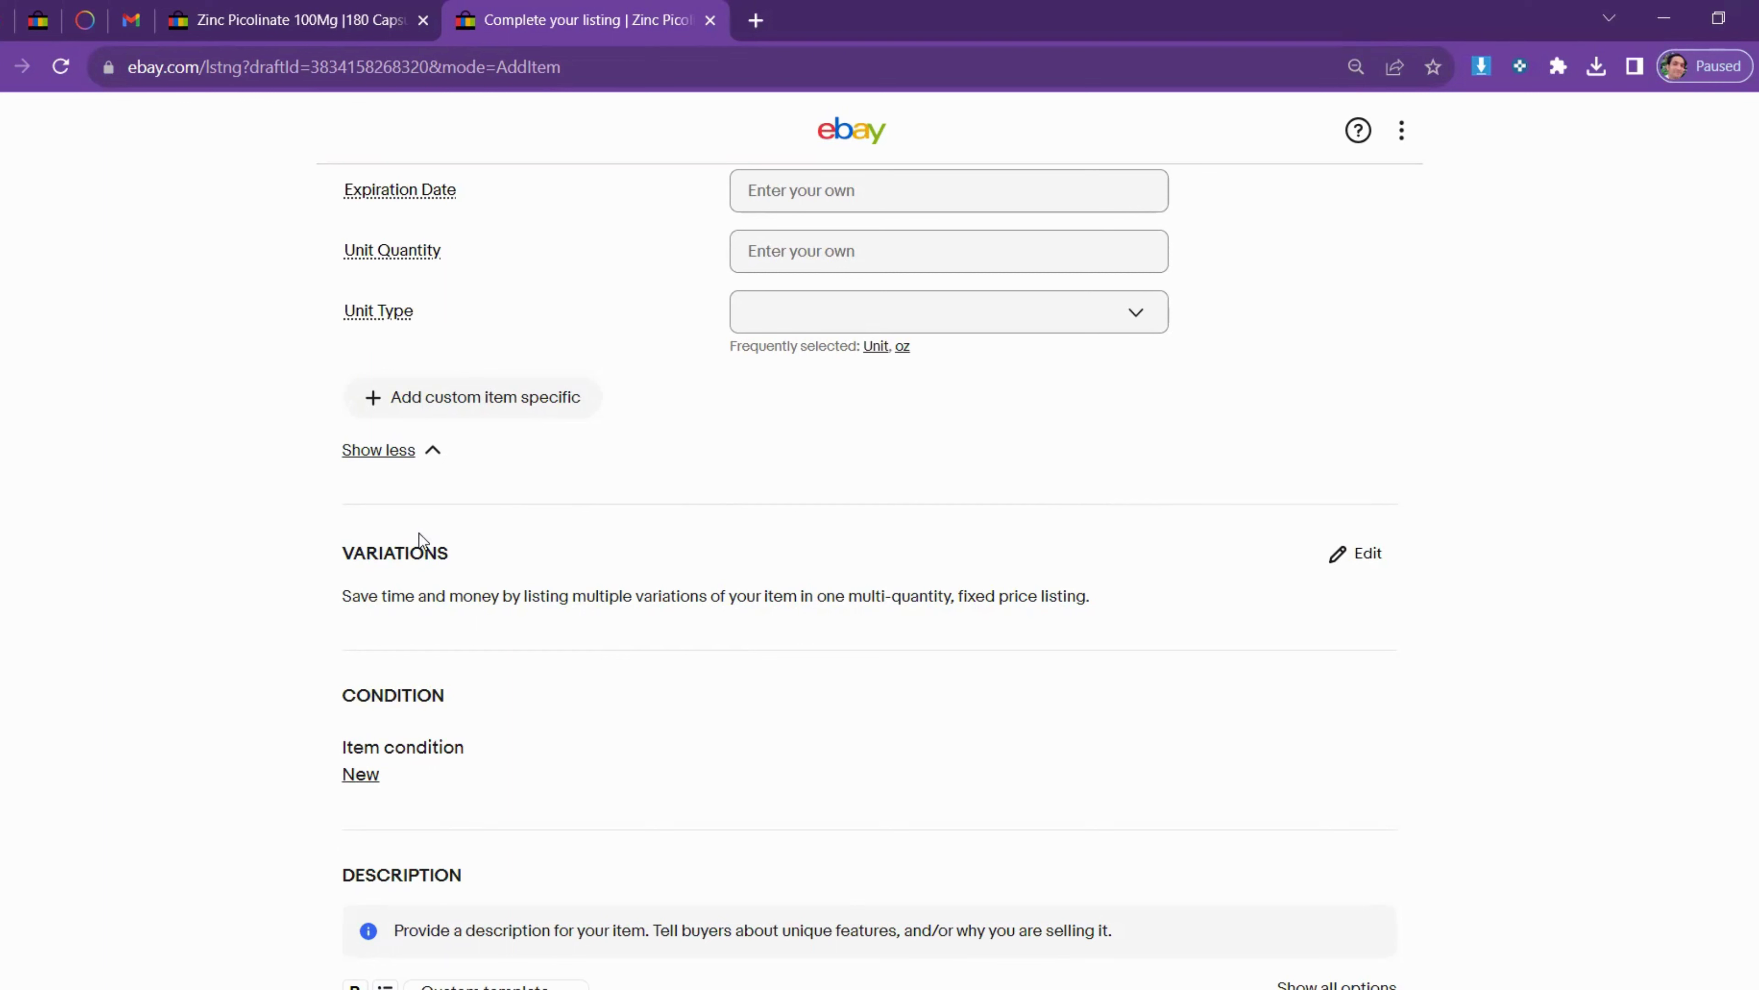
- Turn the Variations feature off and back on in the listing settings, closing the settings with it enabled
{"action": "left_click", "coordinate": [1402, 130]}
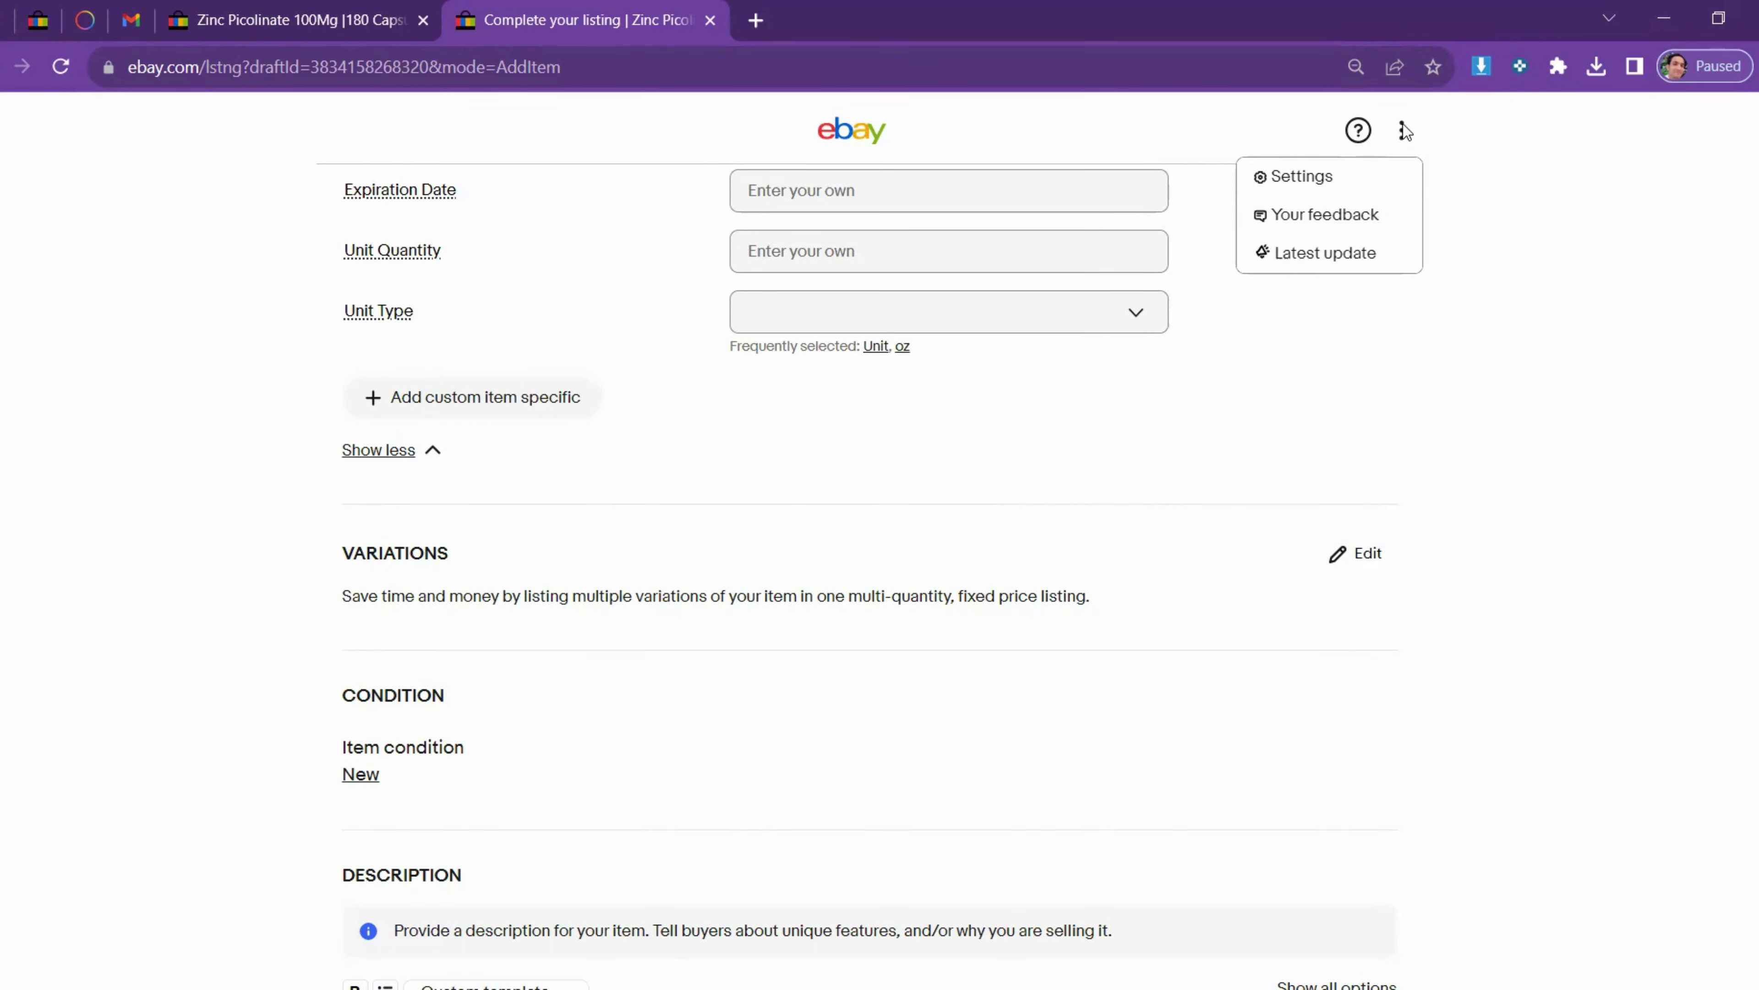
{"action": "left_click", "coordinate": [1362, 174]}
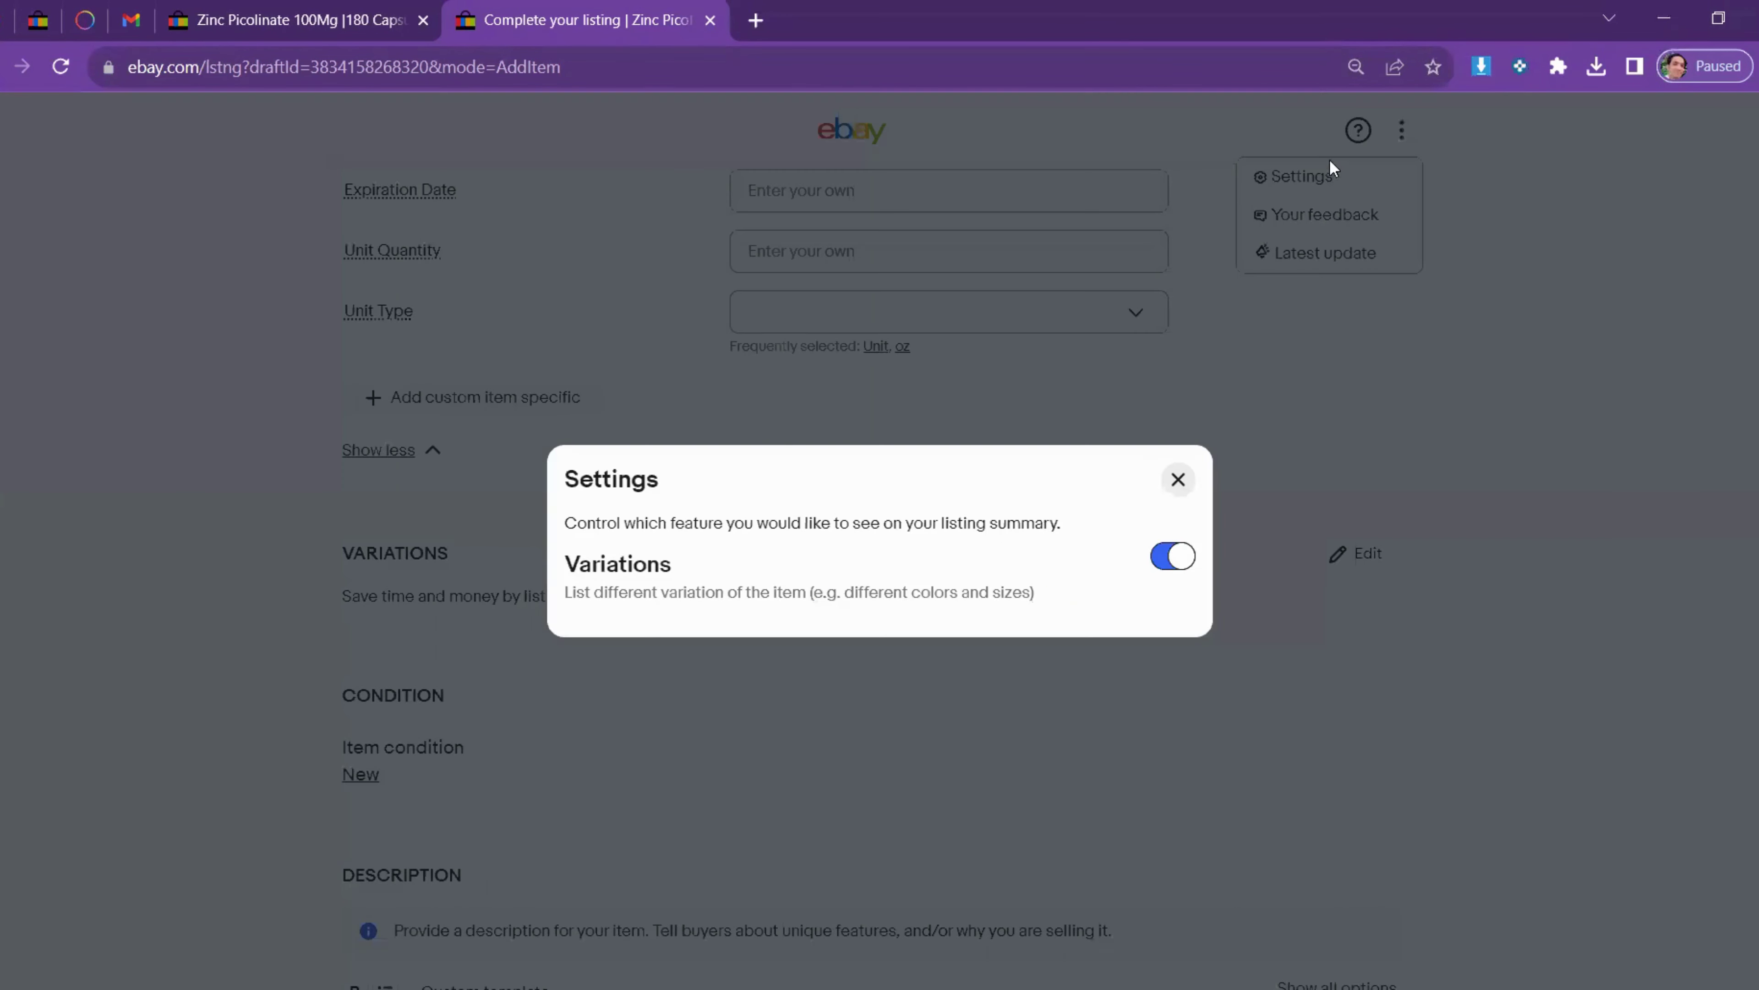
{"action": "left_click", "coordinate": [1174, 557]}
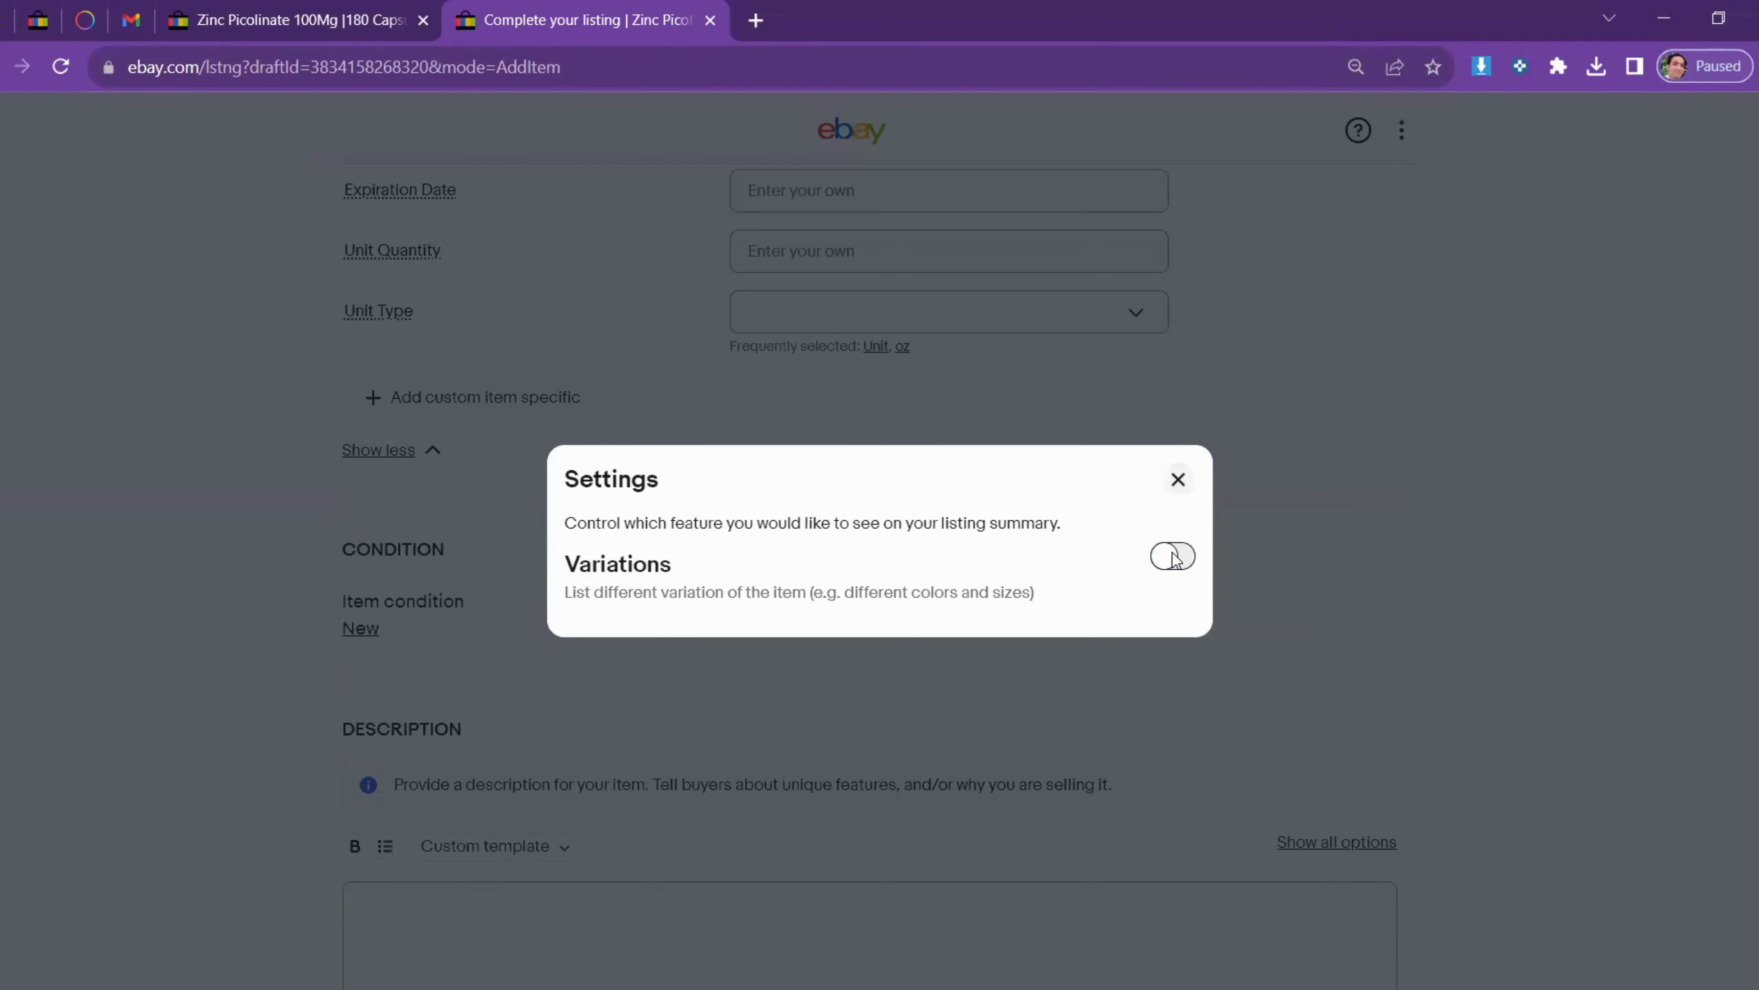
{"action": "left_click", "coordinate": [1174, 557]}
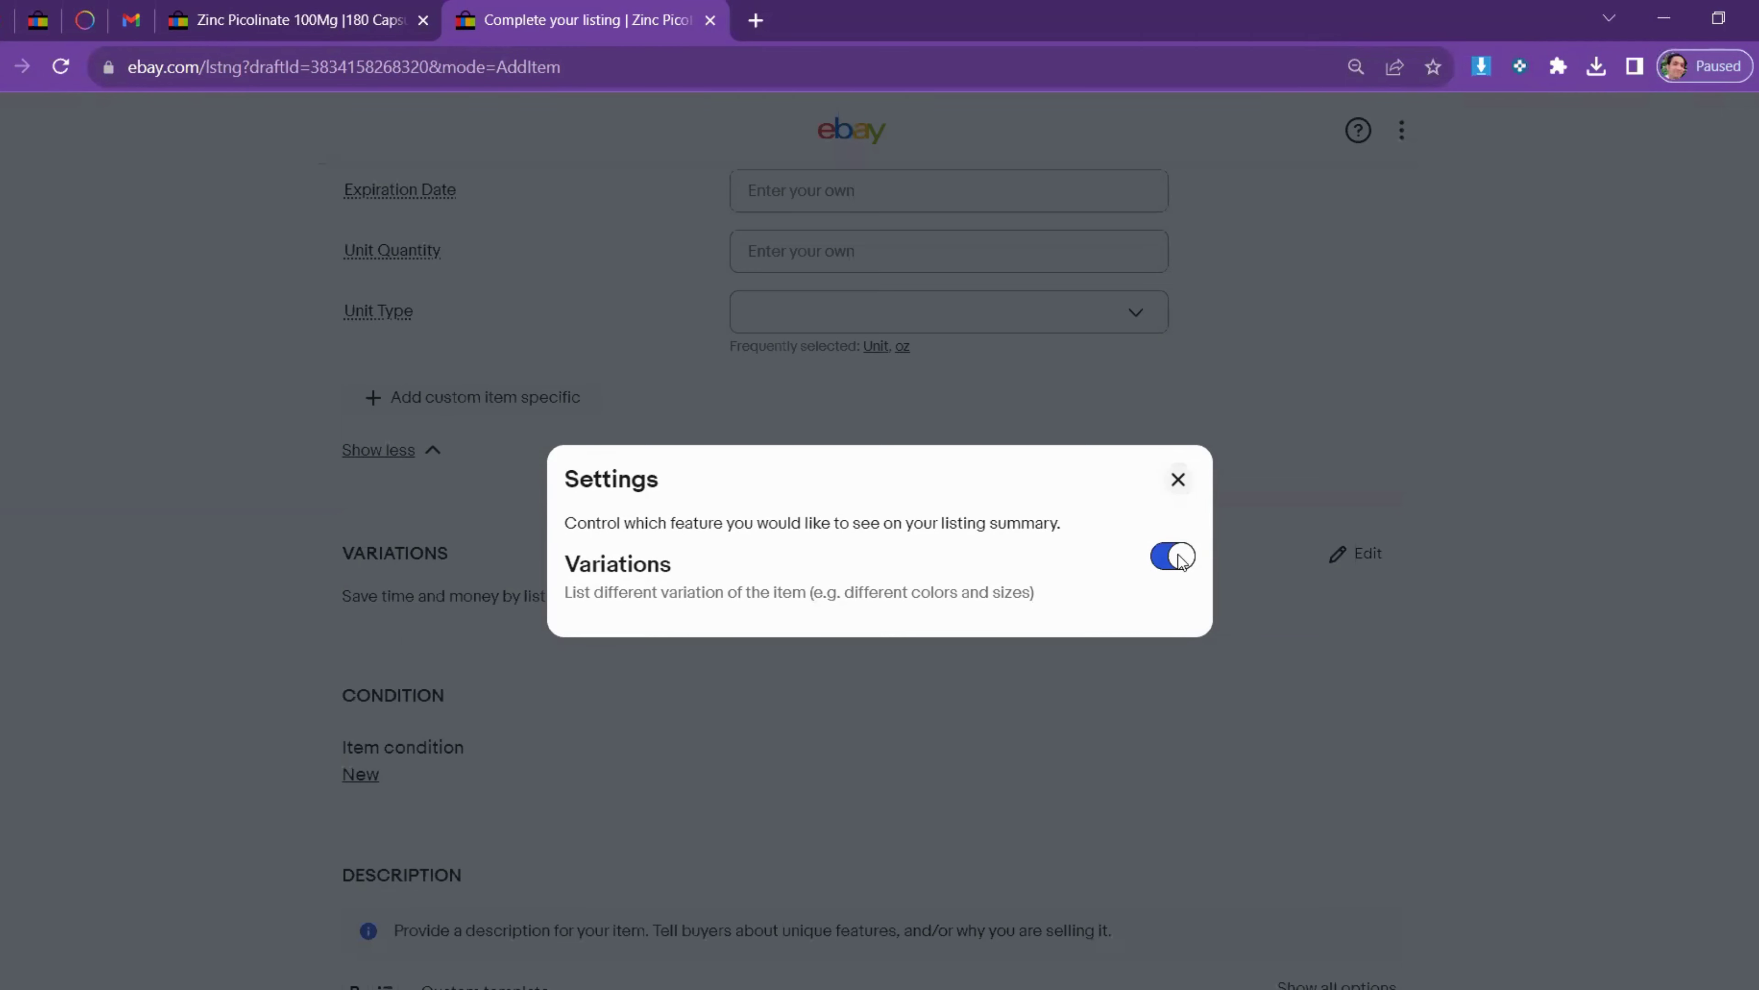
{"action": "left_click", "coordinate": [1179, 481]}
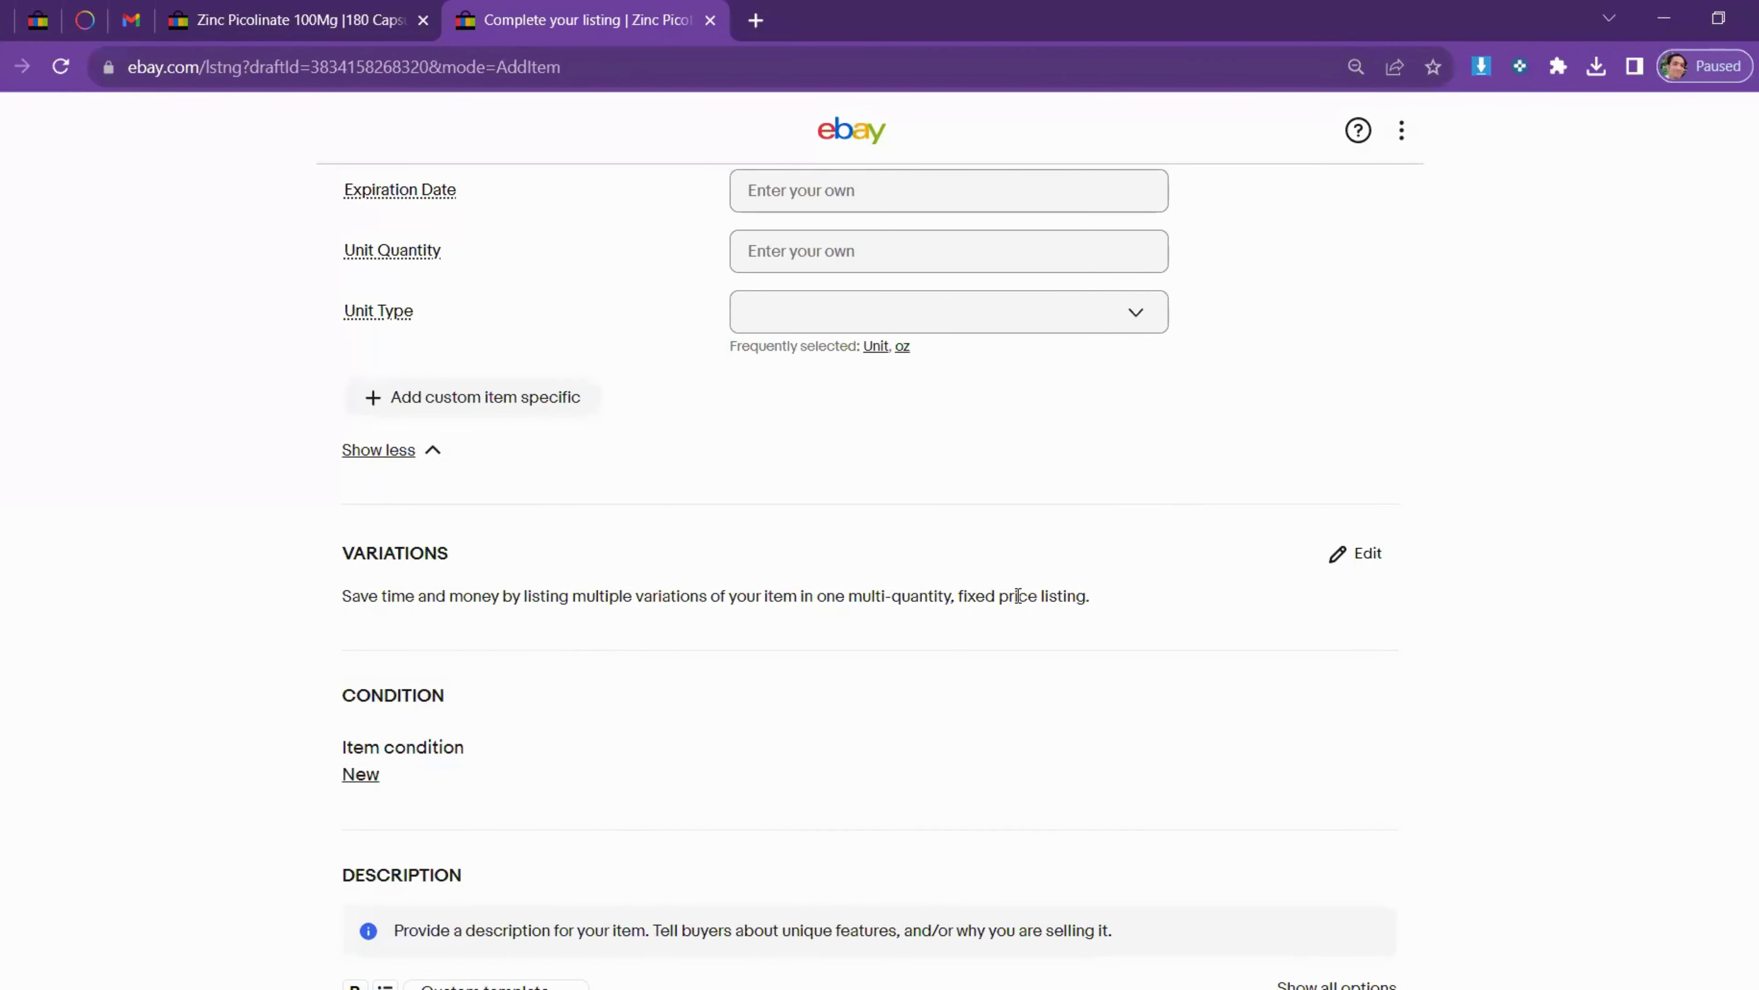
- Review the item condition and place the cursor in the listing's description box
{"action": "scroll", "coordinate": [1244, 545], "scroll_direction": "down", "scroll_amount": 4}
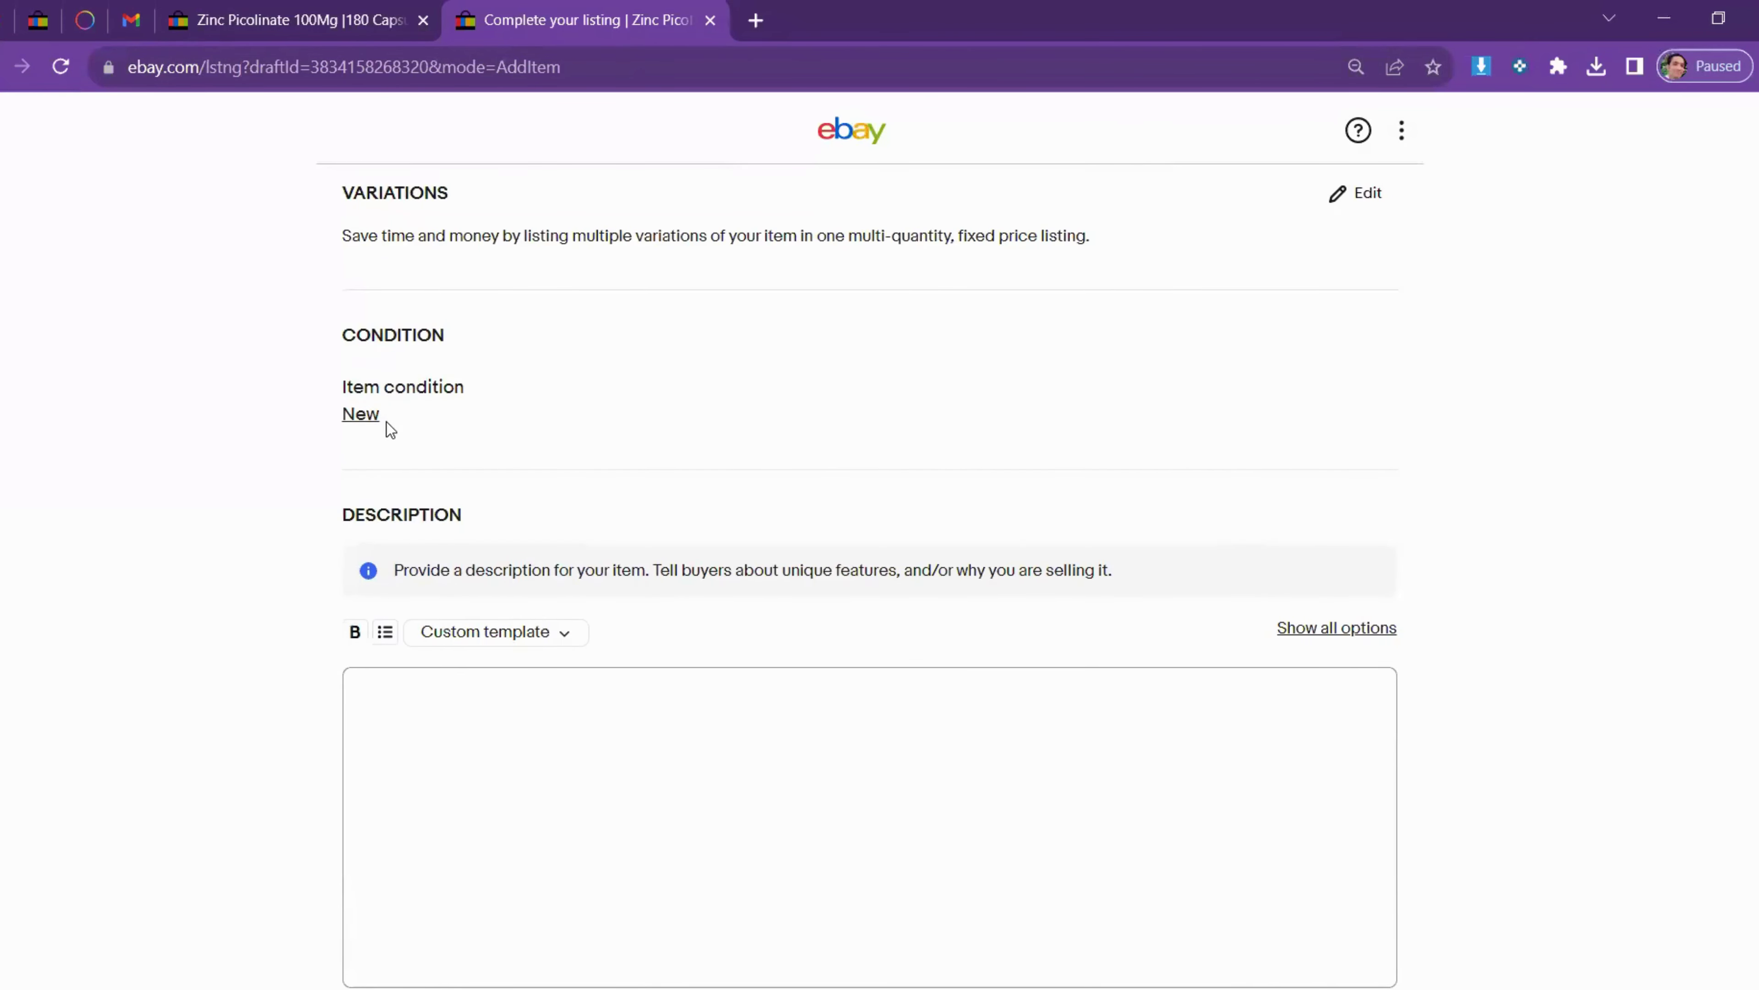
{"action": "scroll", "coordinate": [518, 436], "scroll_direction": "down", "scroll_amount": 4}
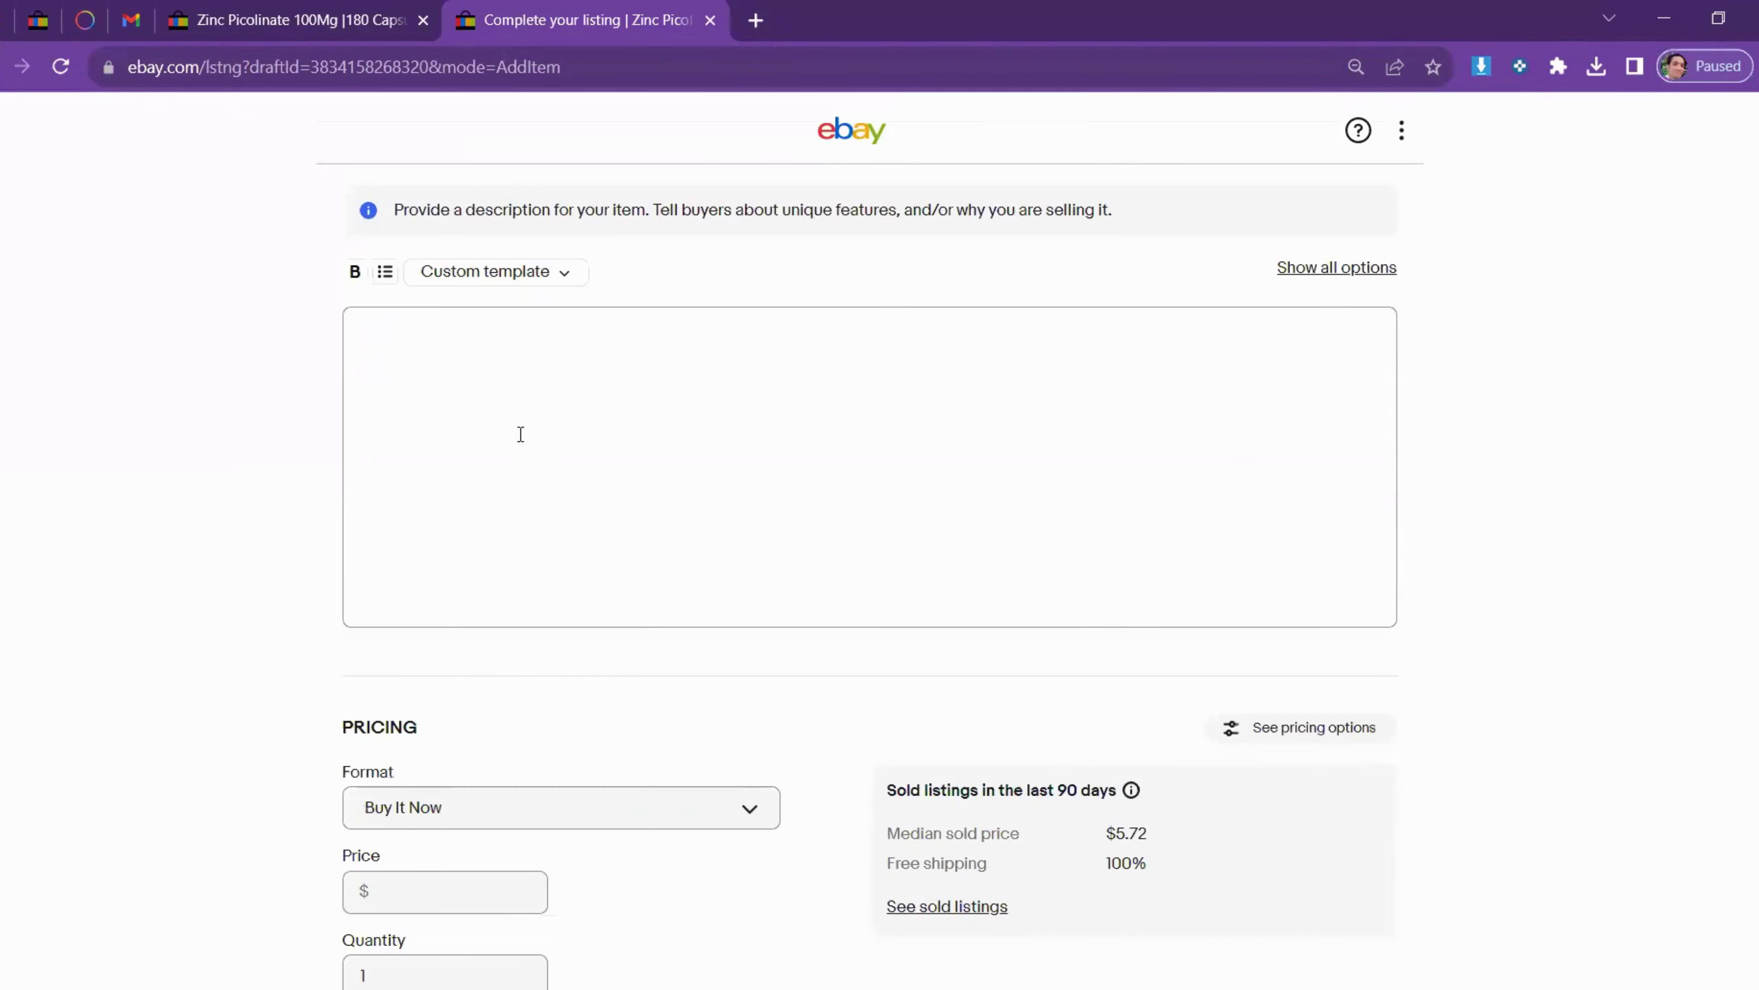
{"action": "left_click", "coordinate": [458, 415]}
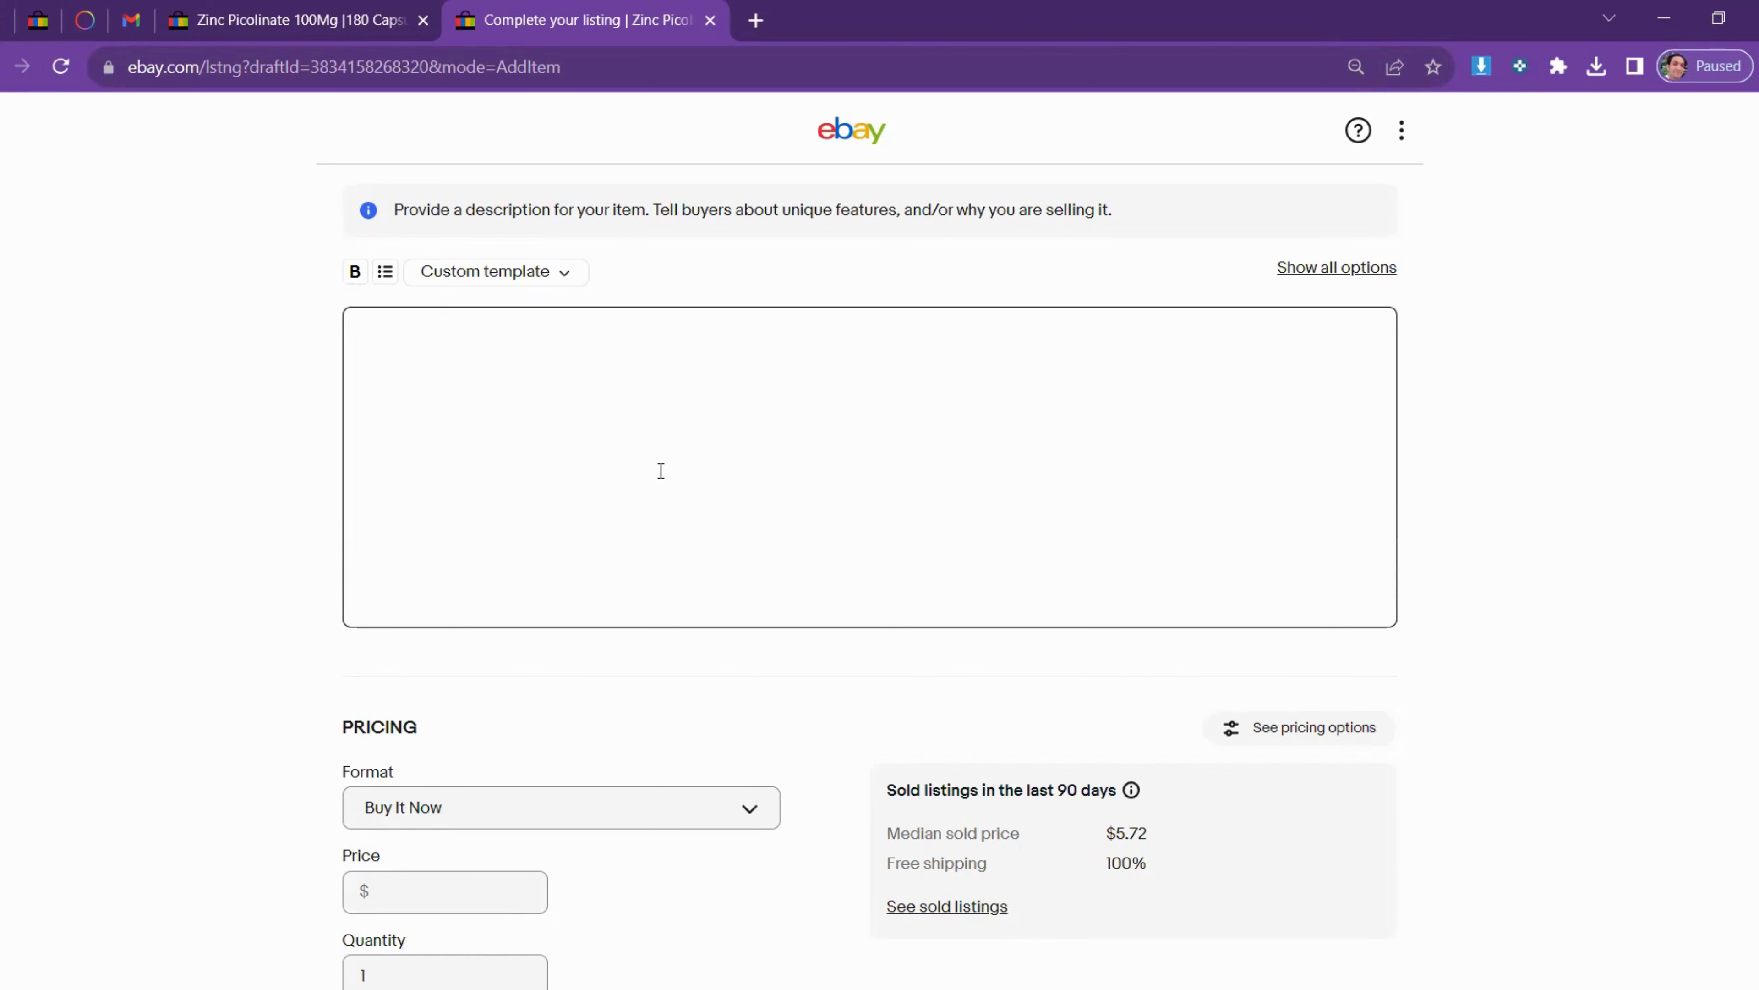
- Review the Pricing section and check the available Format options, keeping Buy It Now
{"action": "scroll", "coordinate": [659, 471], "scroll_direction": "down", "scroll_amount": 3}
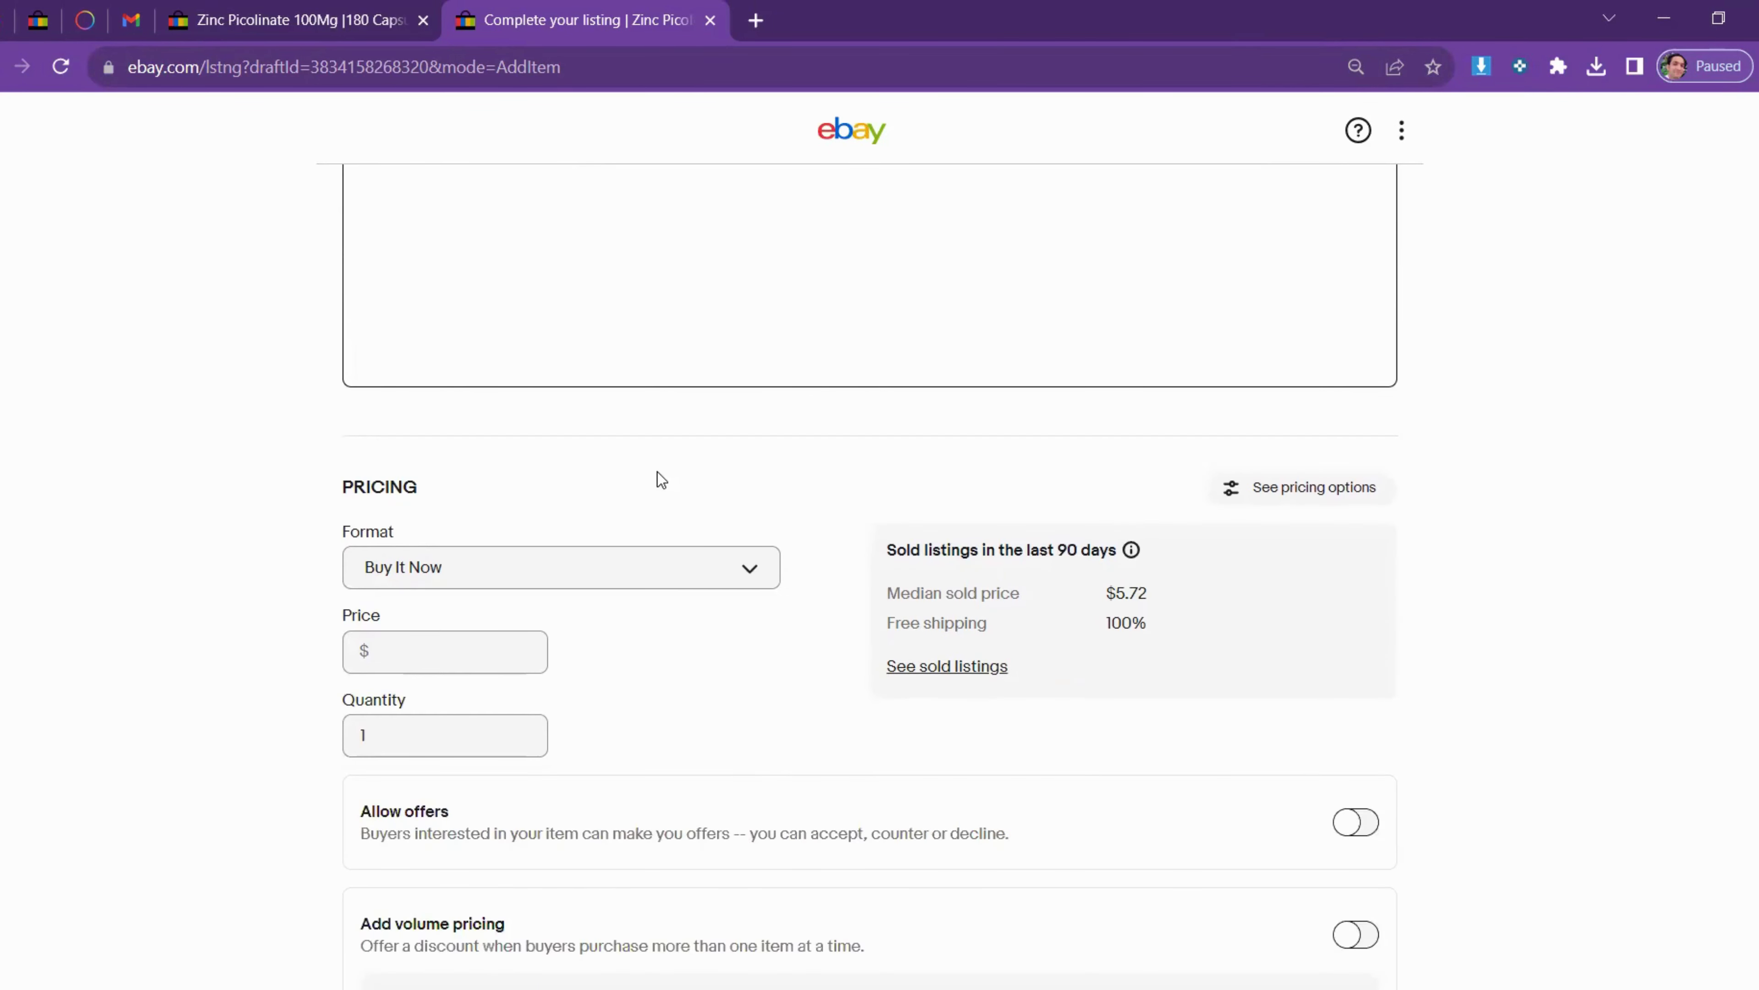
{"action": "scroll", "coordinate": [658, 473], "scroll_direction": "up", "scroll_amount": 2}
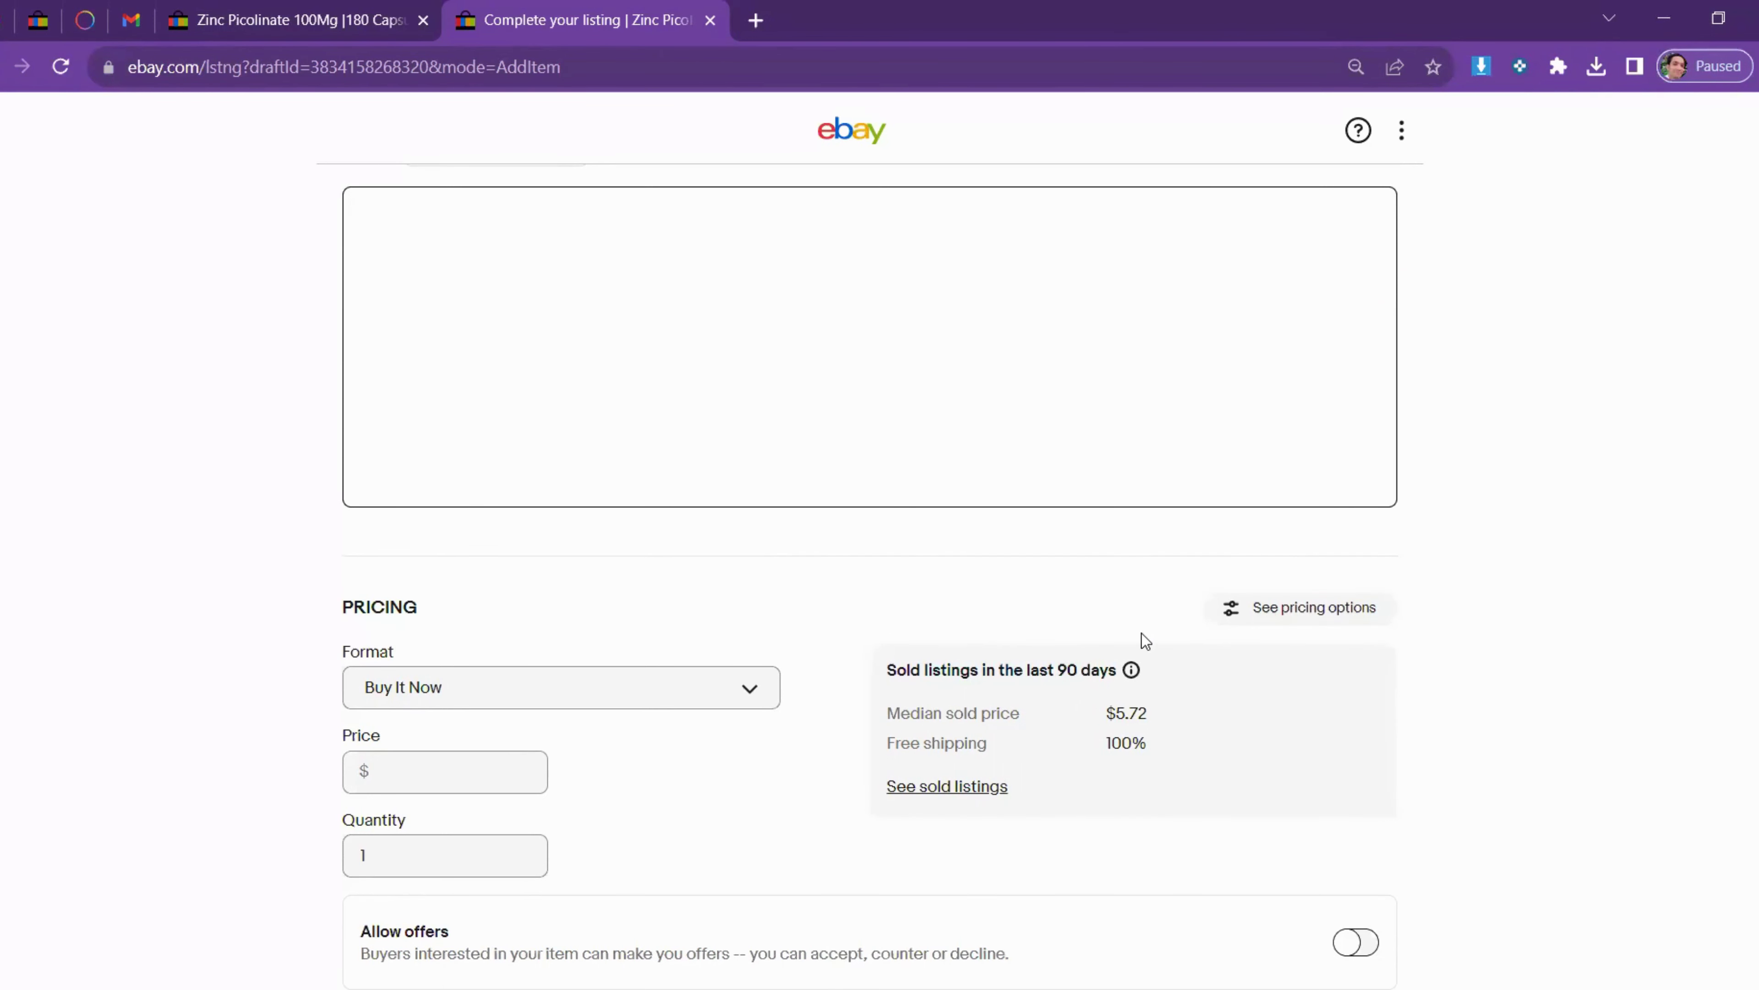
{"action": "scroll", "coordinate": [444, 409], "scroll_direction": "down", "scroll_amount": 3}
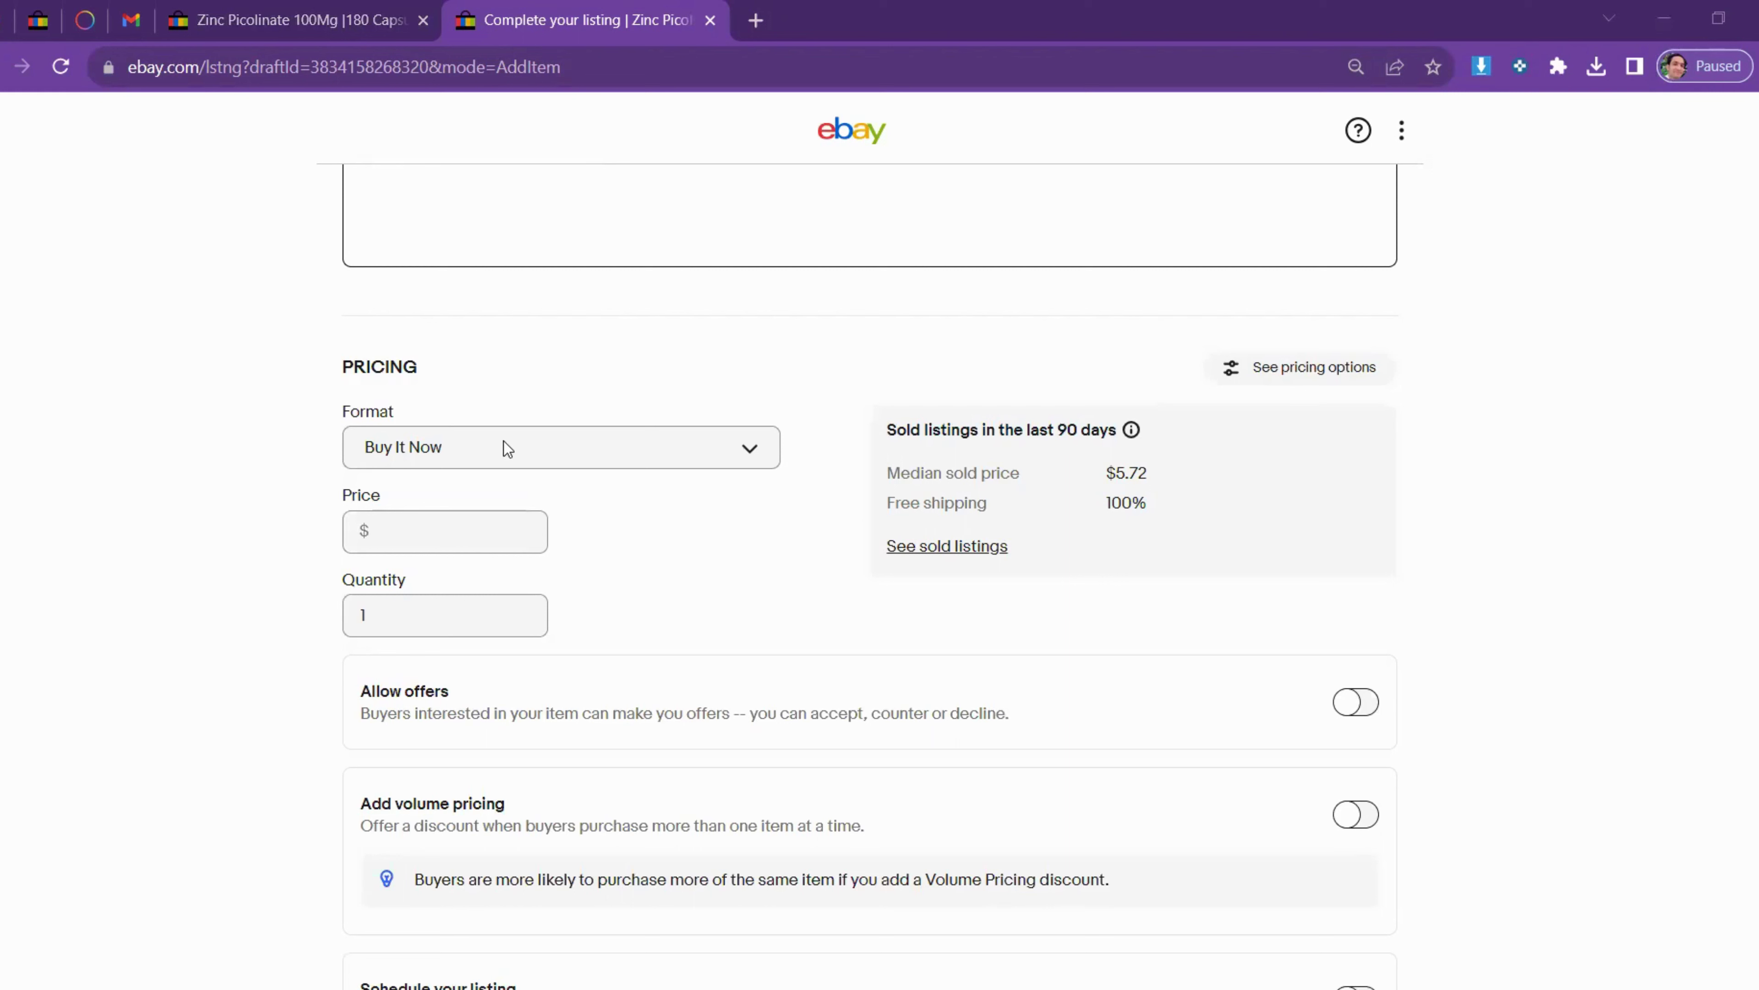
{"action": "left_click", "coordinate": [725, 461]}
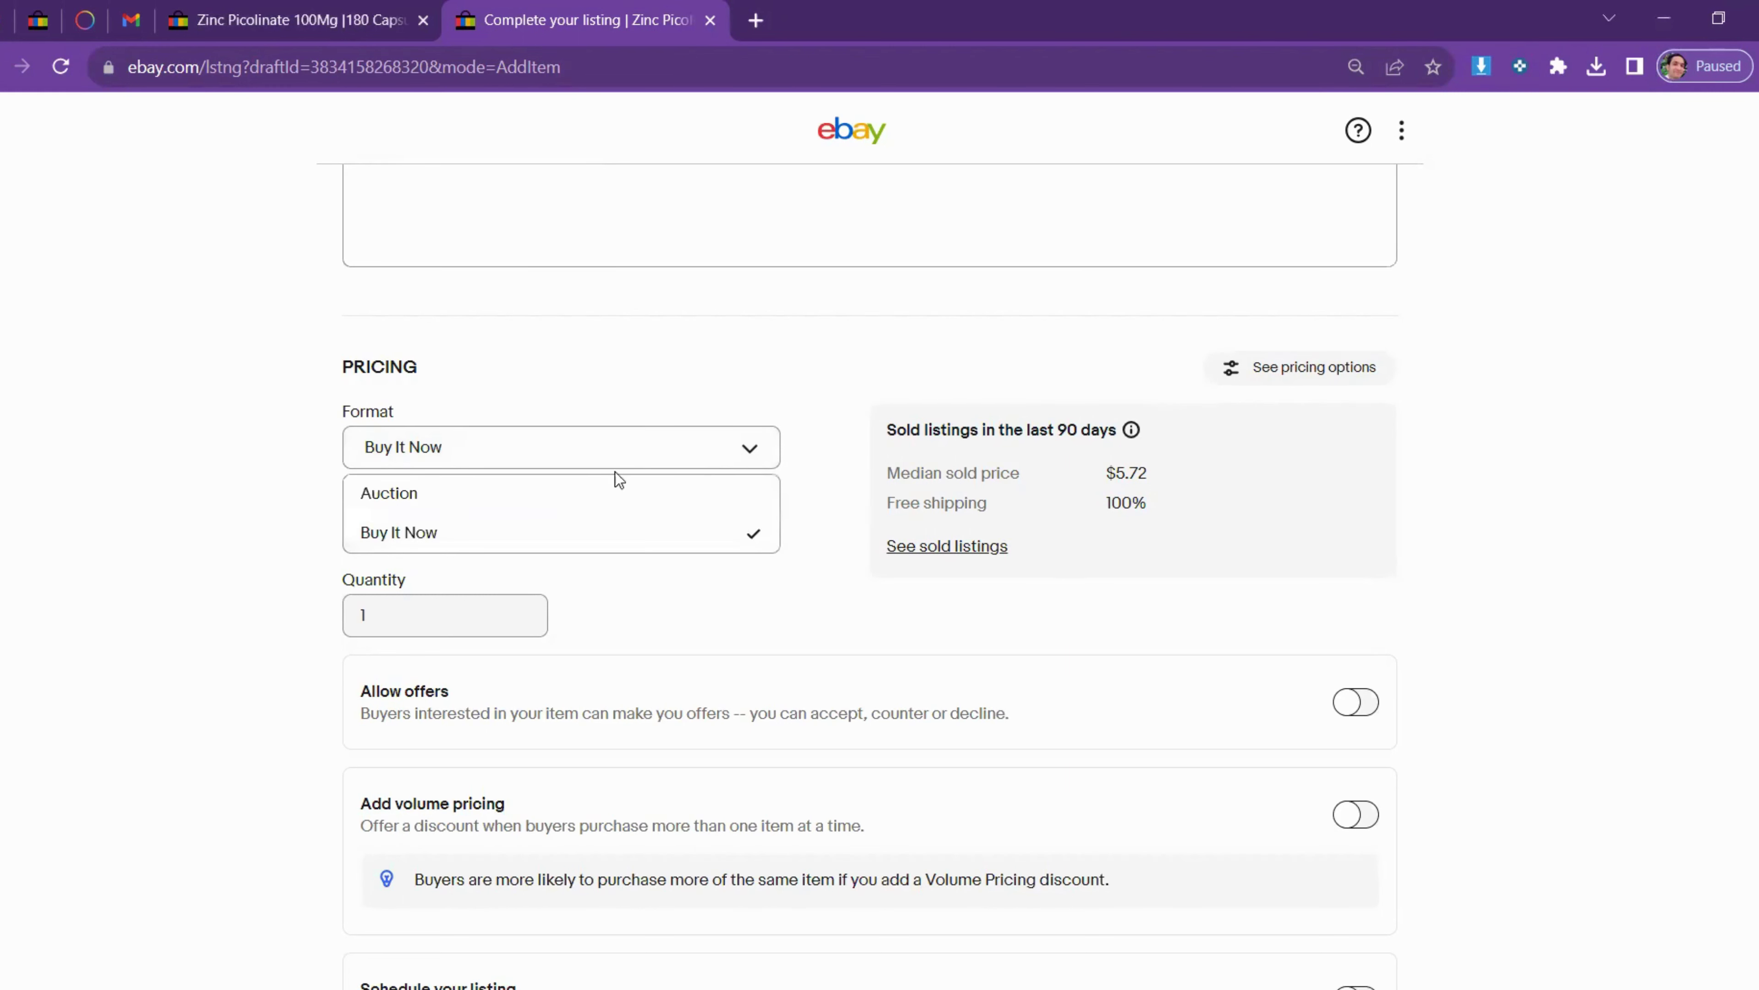
{"action": "left_click", "coordinate": [442, 448]}
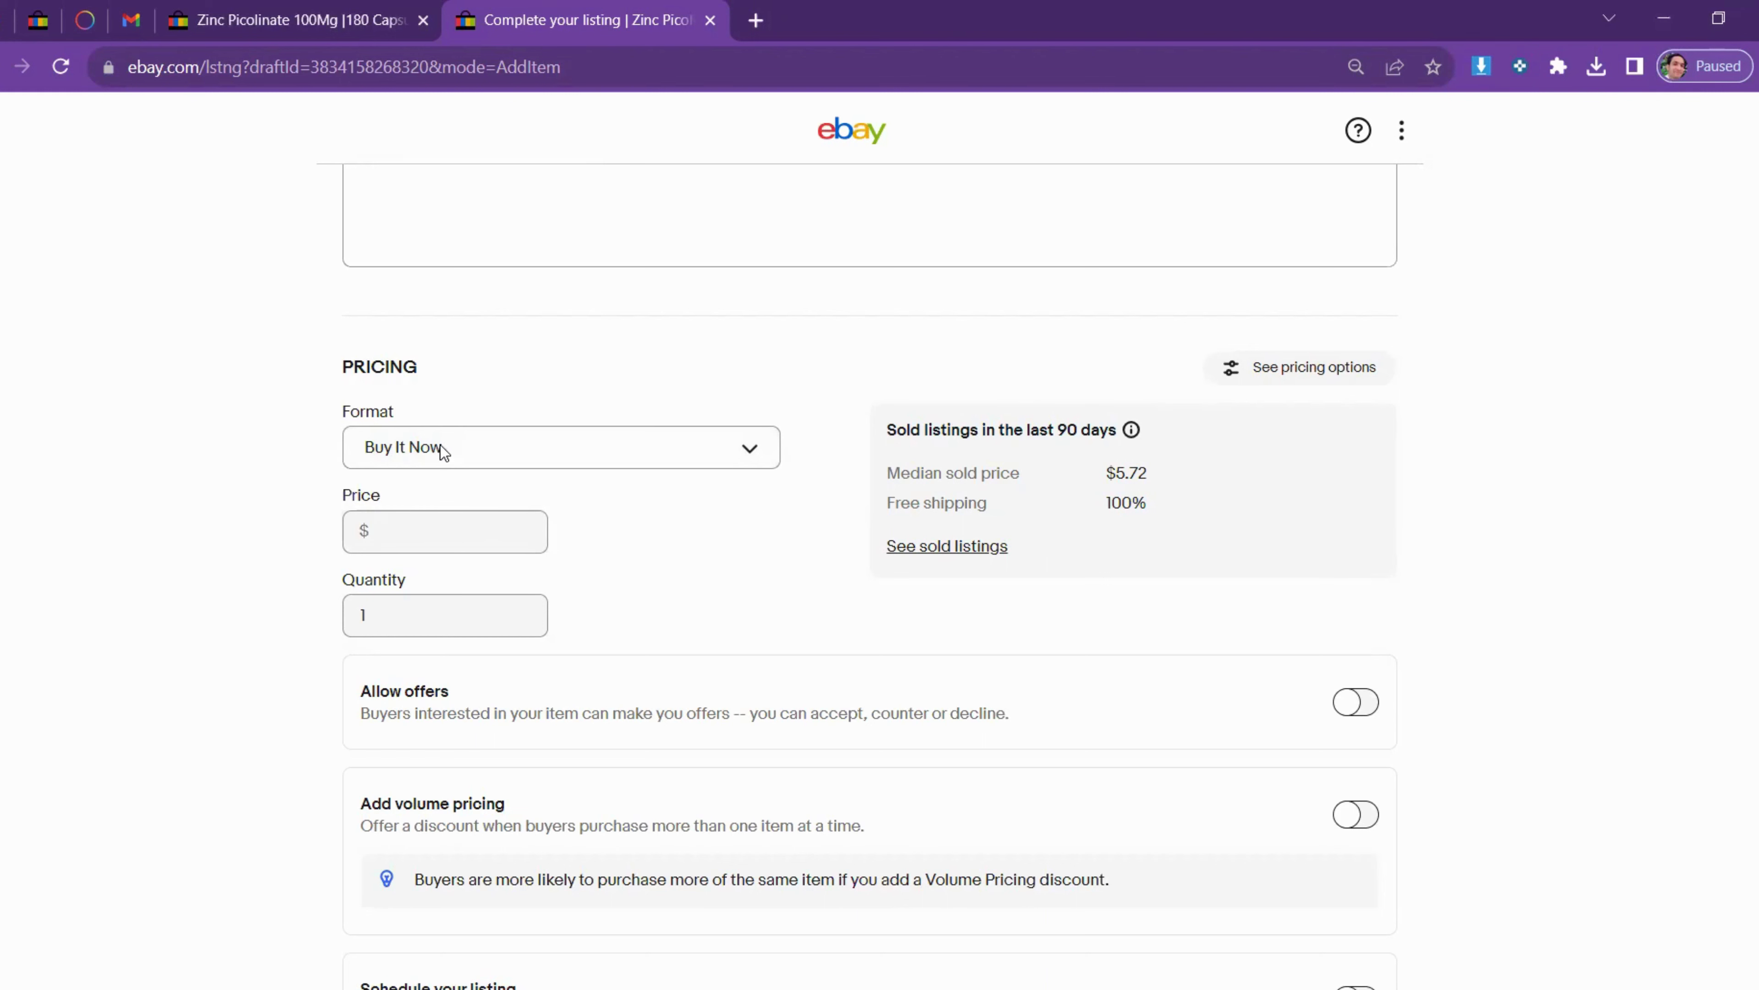